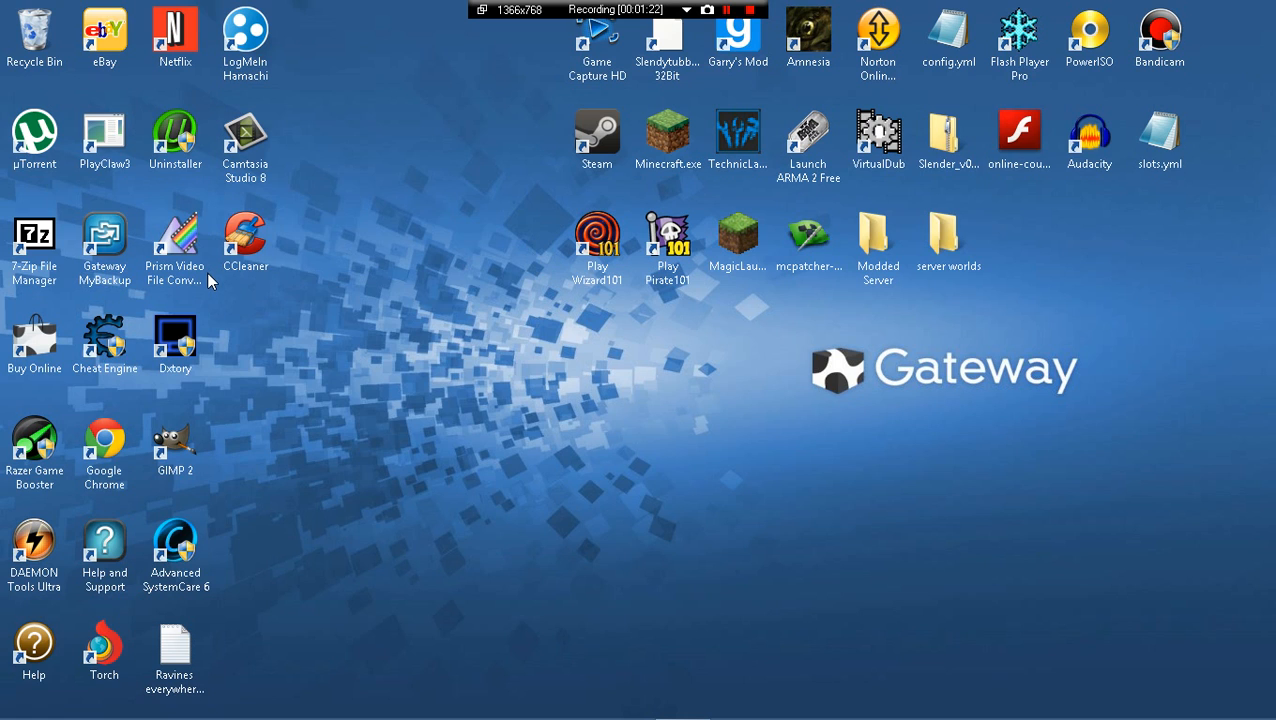
drag(207, 281, 285, 340)
drag(745, 518, 520, 428)
drag(254, 360, 565, 330)
drag(767, 389, 382, 368)
Search the installed apps for "control" and open Control Panel on the desktop
mouse_move(1275, 1)
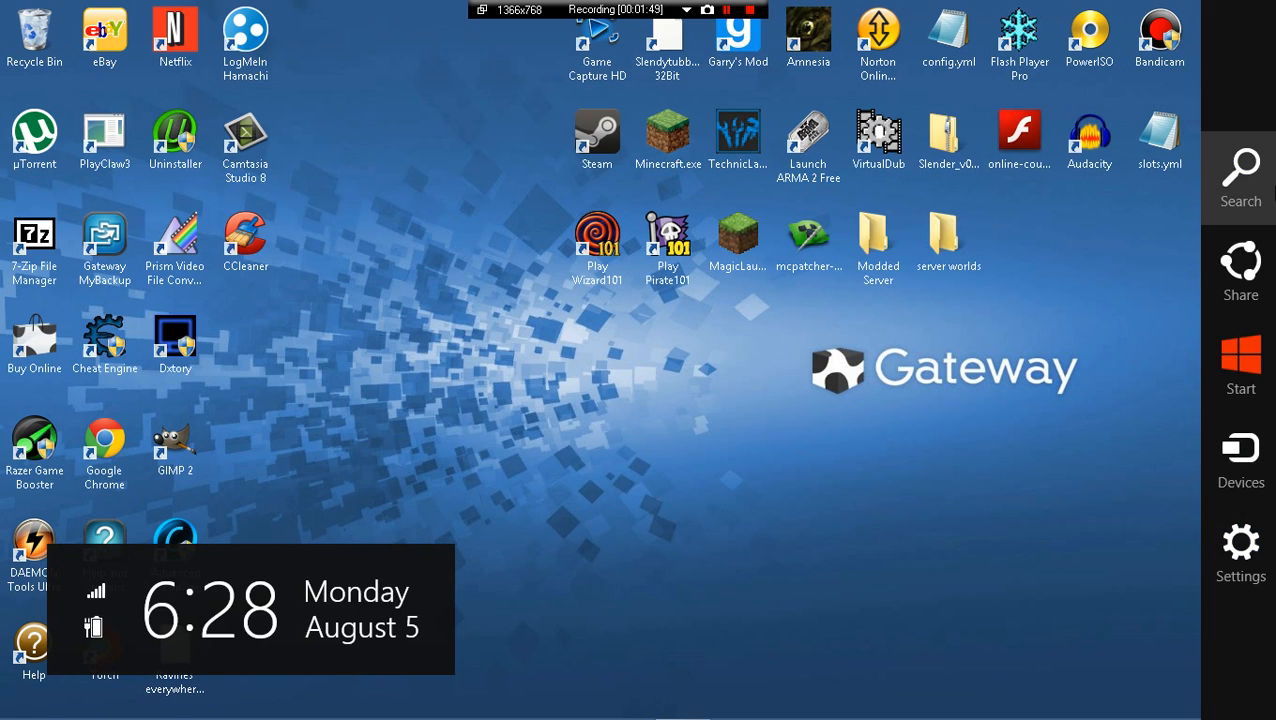
click(1240, 200)
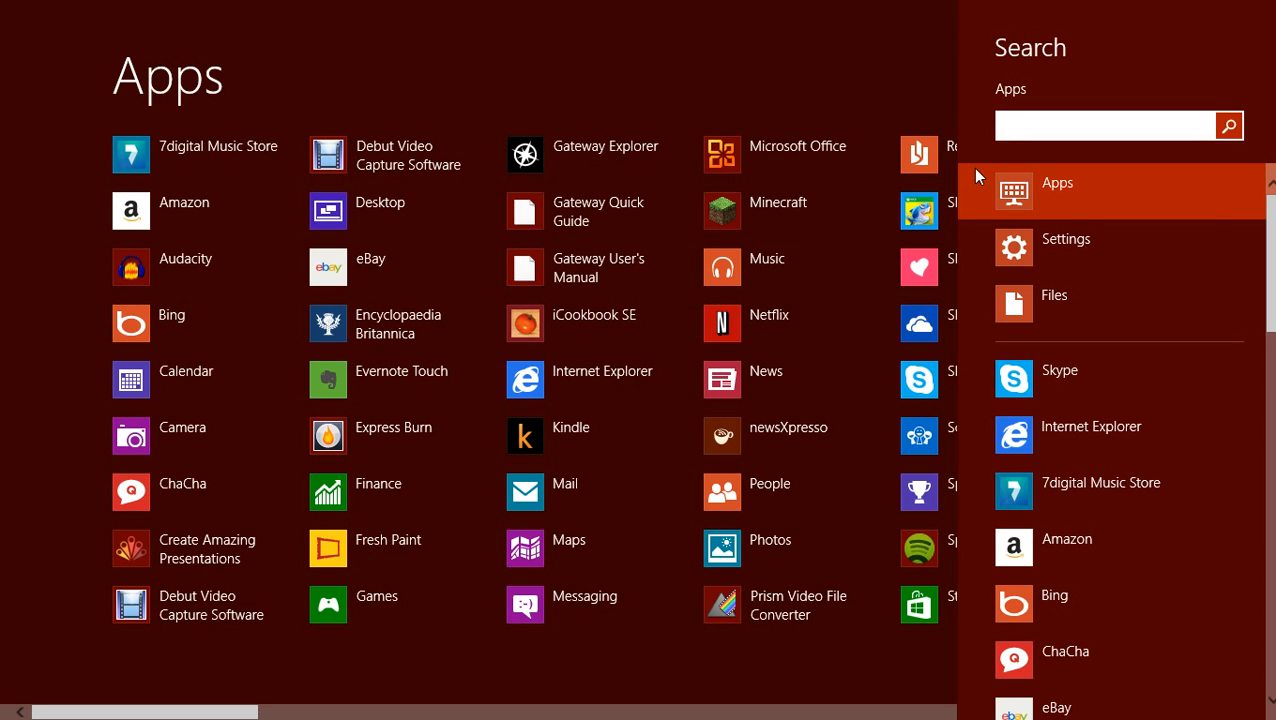
text(c)
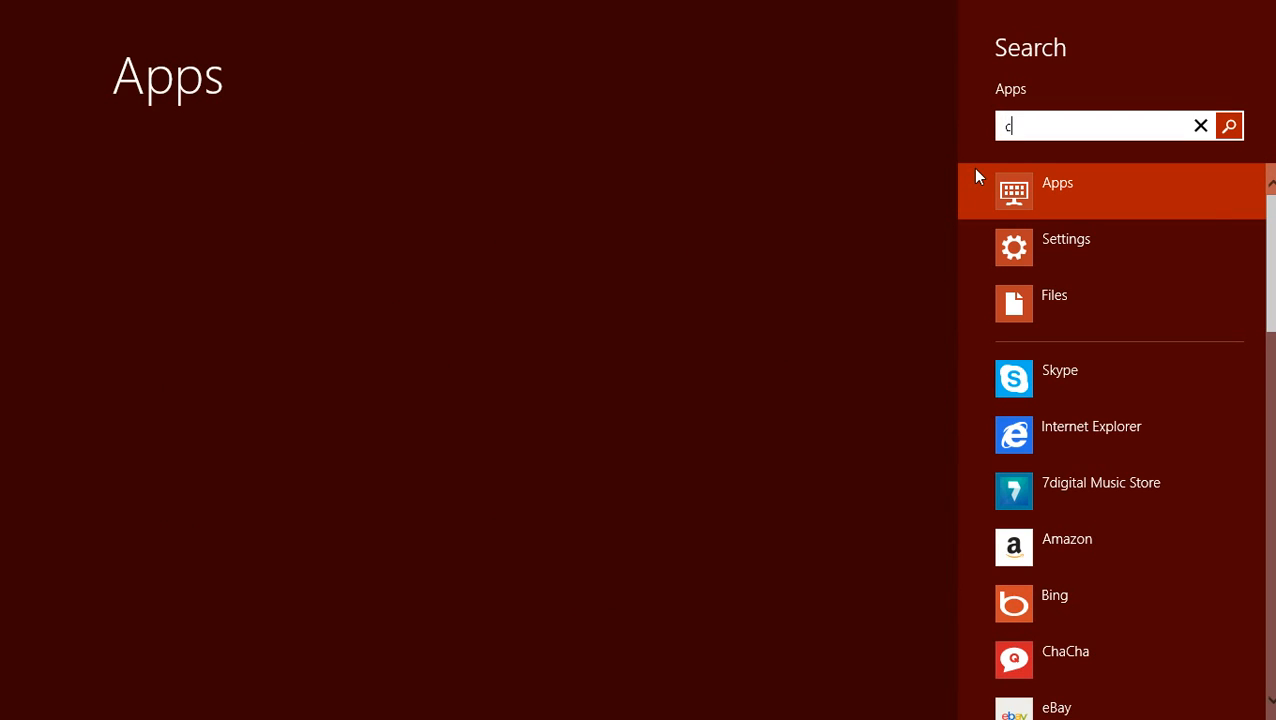
text(ontrol)
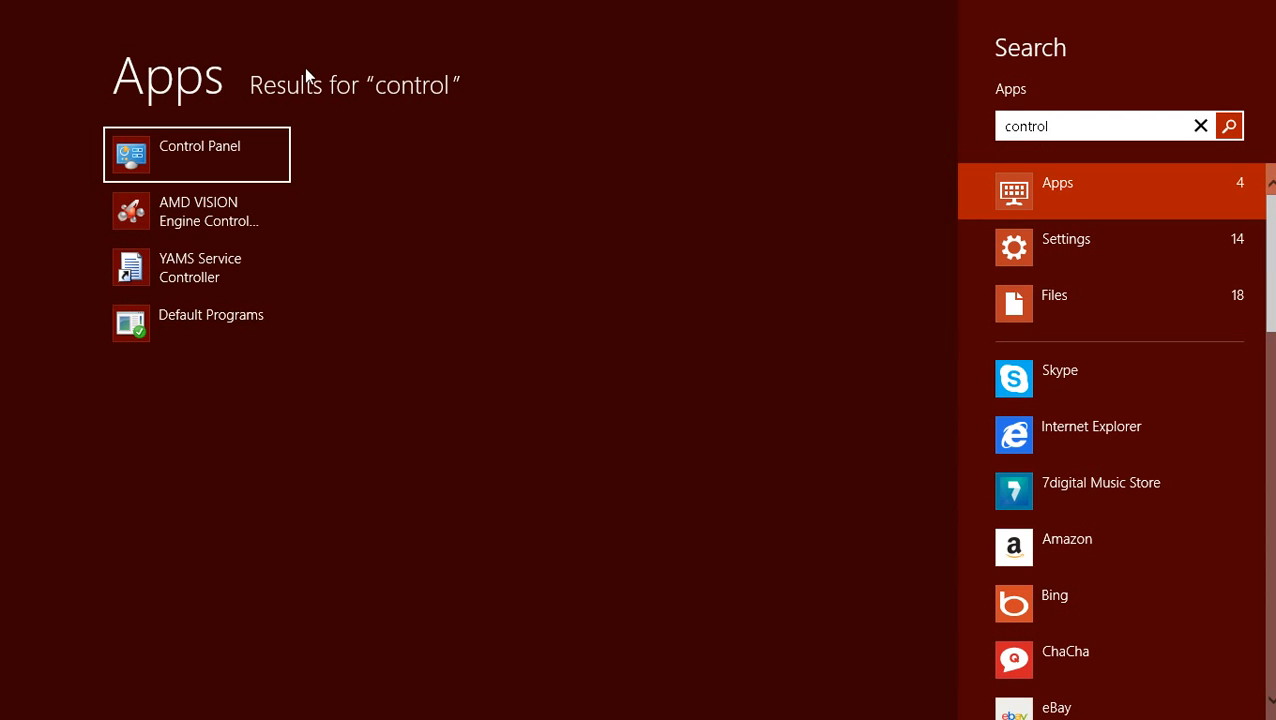
click(201, 152)
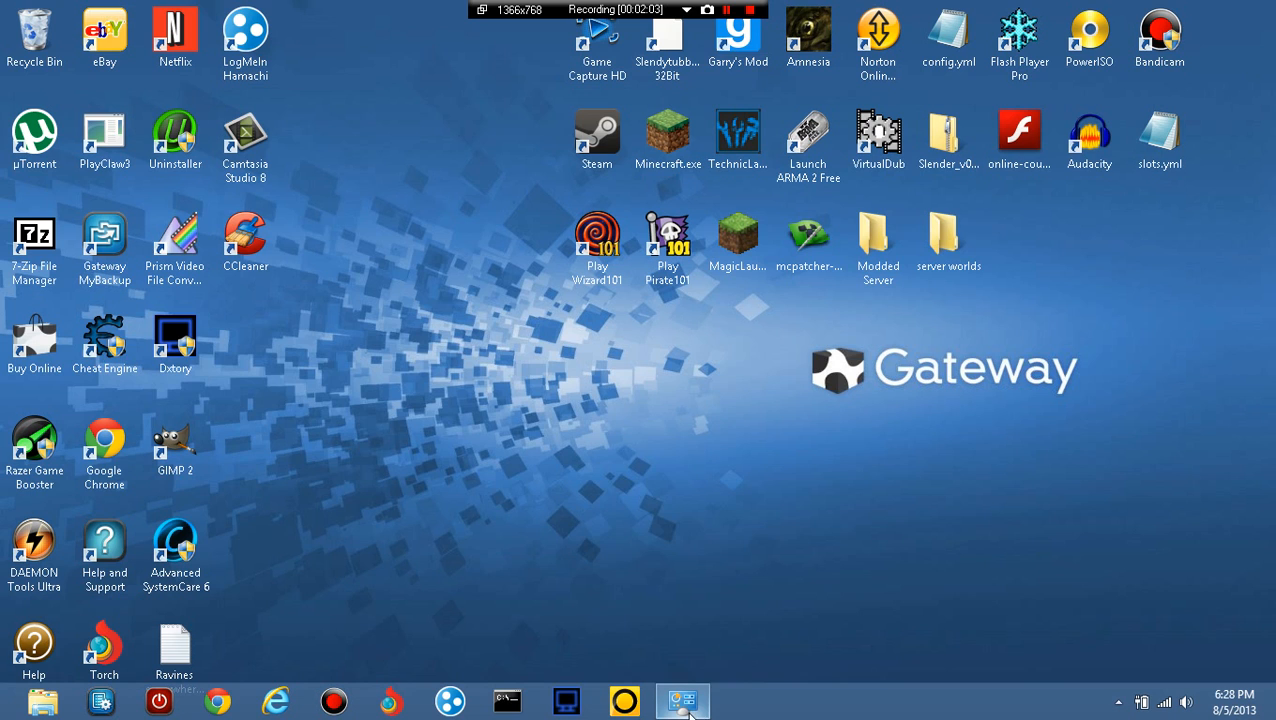
click(684, 704)
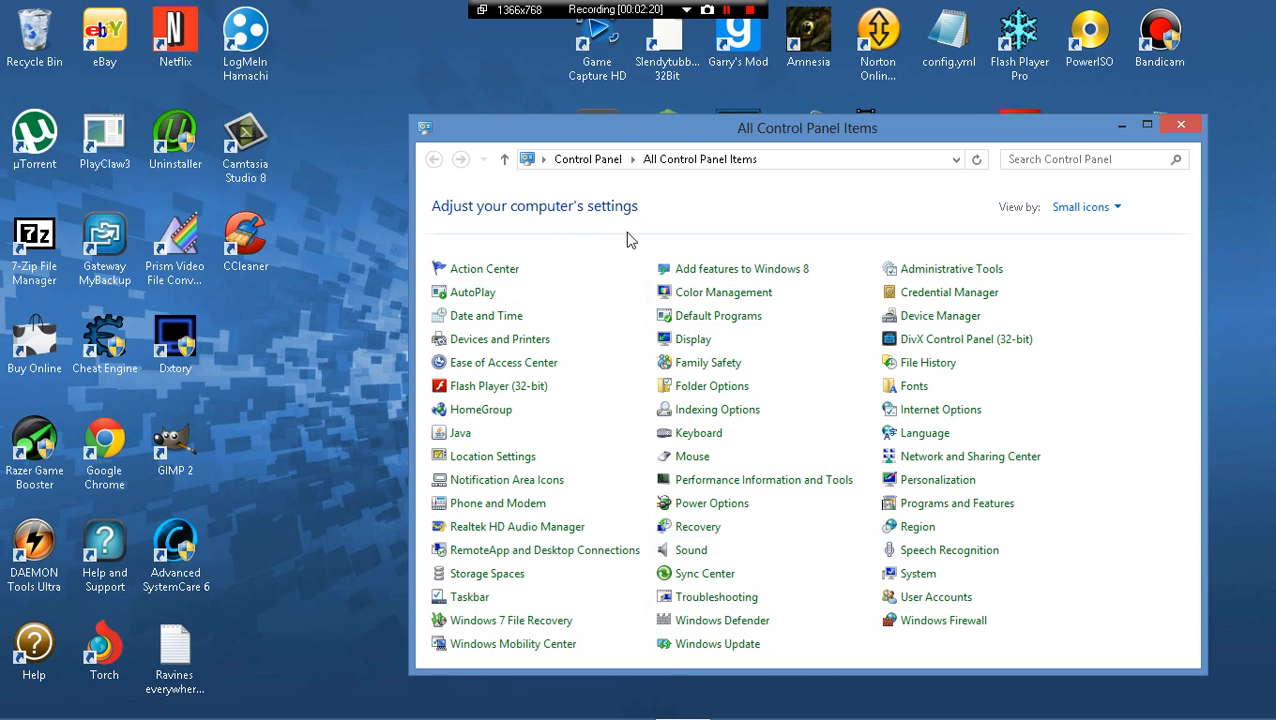
Open the adapter settings of the Network and Sharing Center, under the Network and Internet category
click(586, 160)
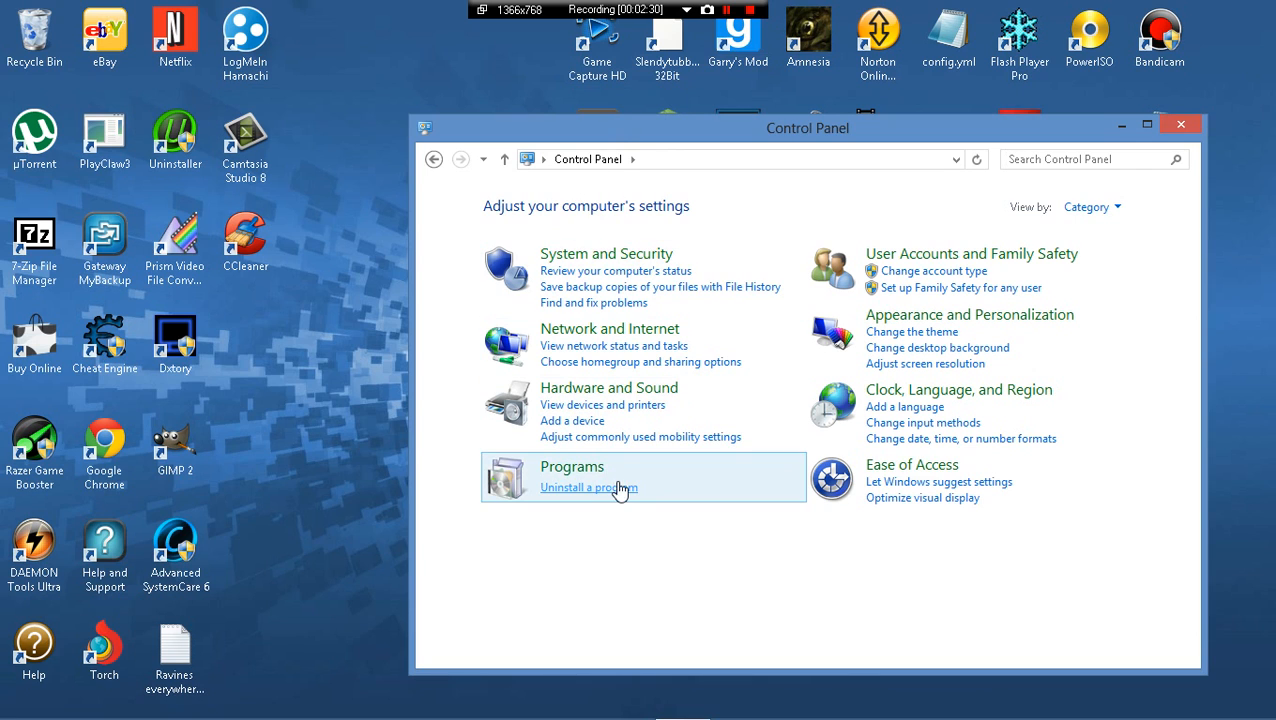
click(570, 333)
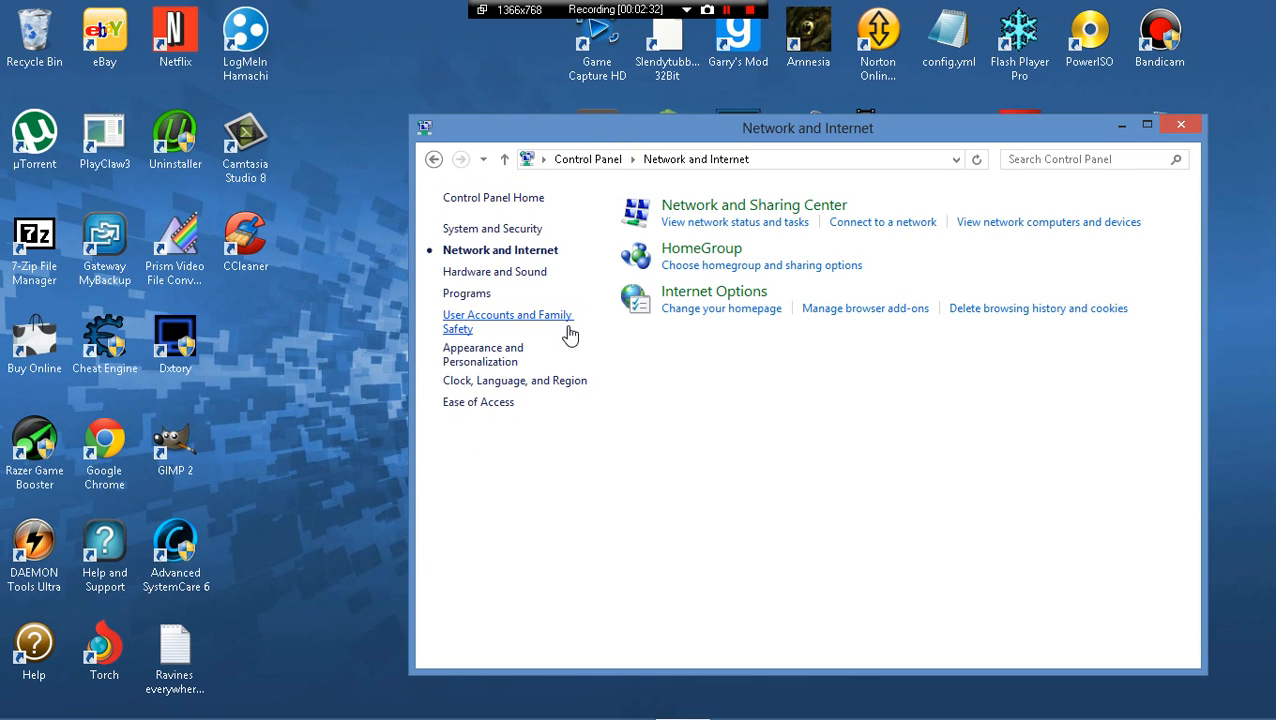
click(700, 212)
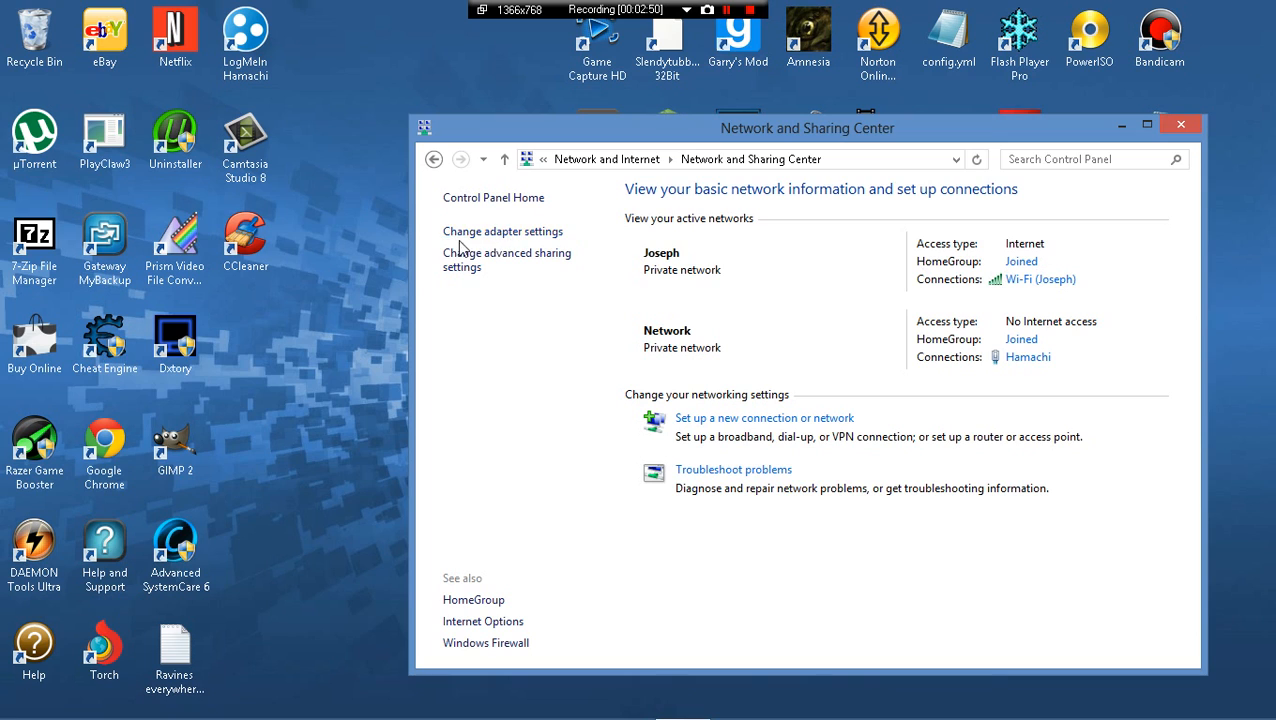
click(493, 236)
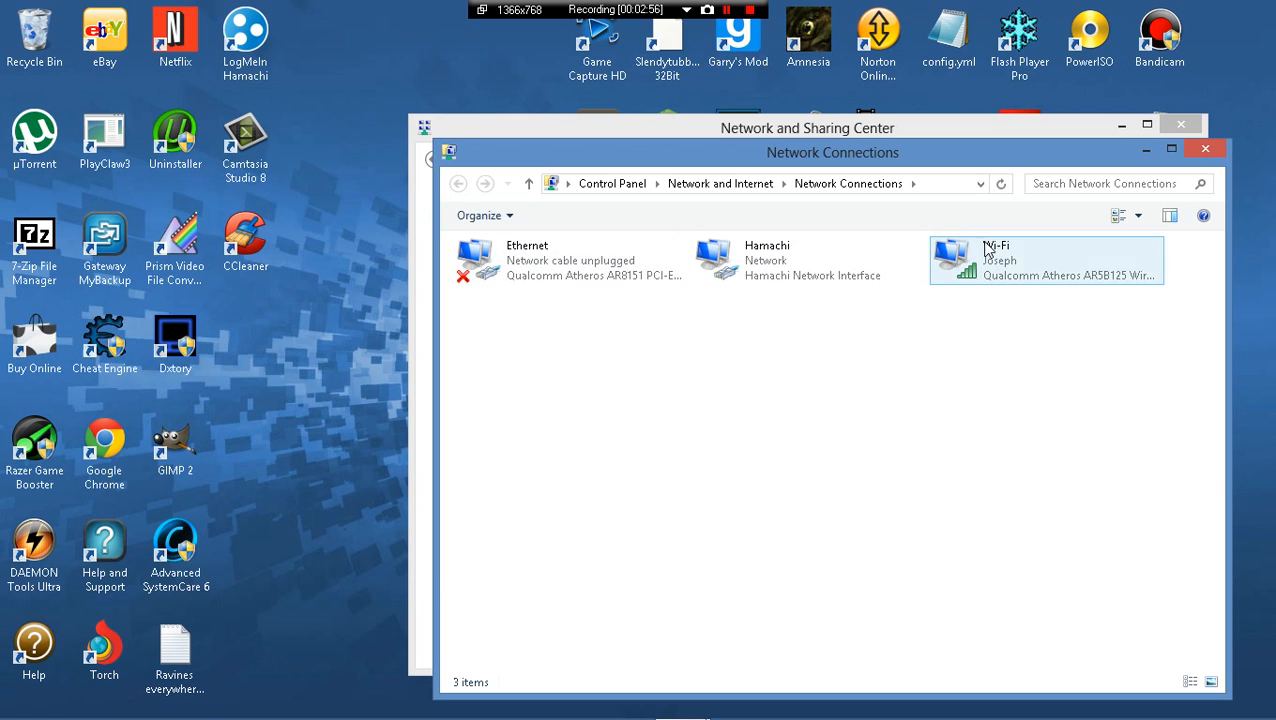
Open the Internet Protocol Version 4 (TCP/IPv4) properties of the Wi-Fi connection
click(996, 257)
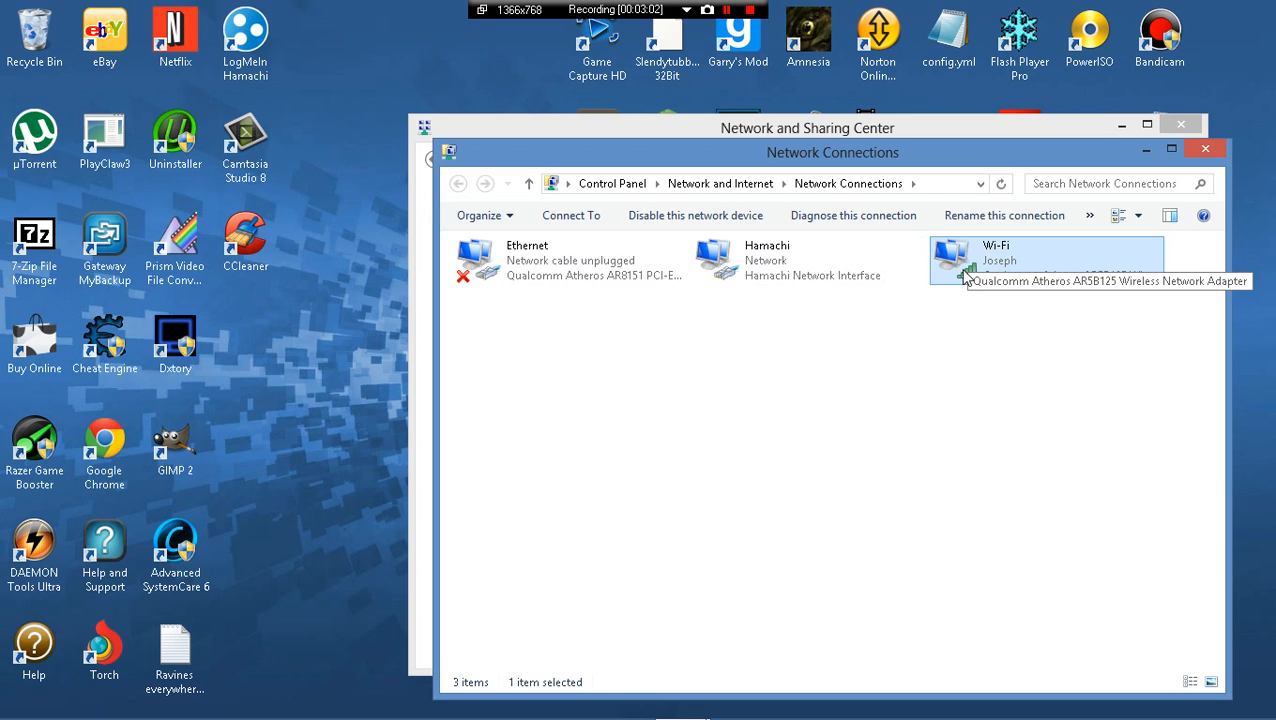
right_click(1008, 254)
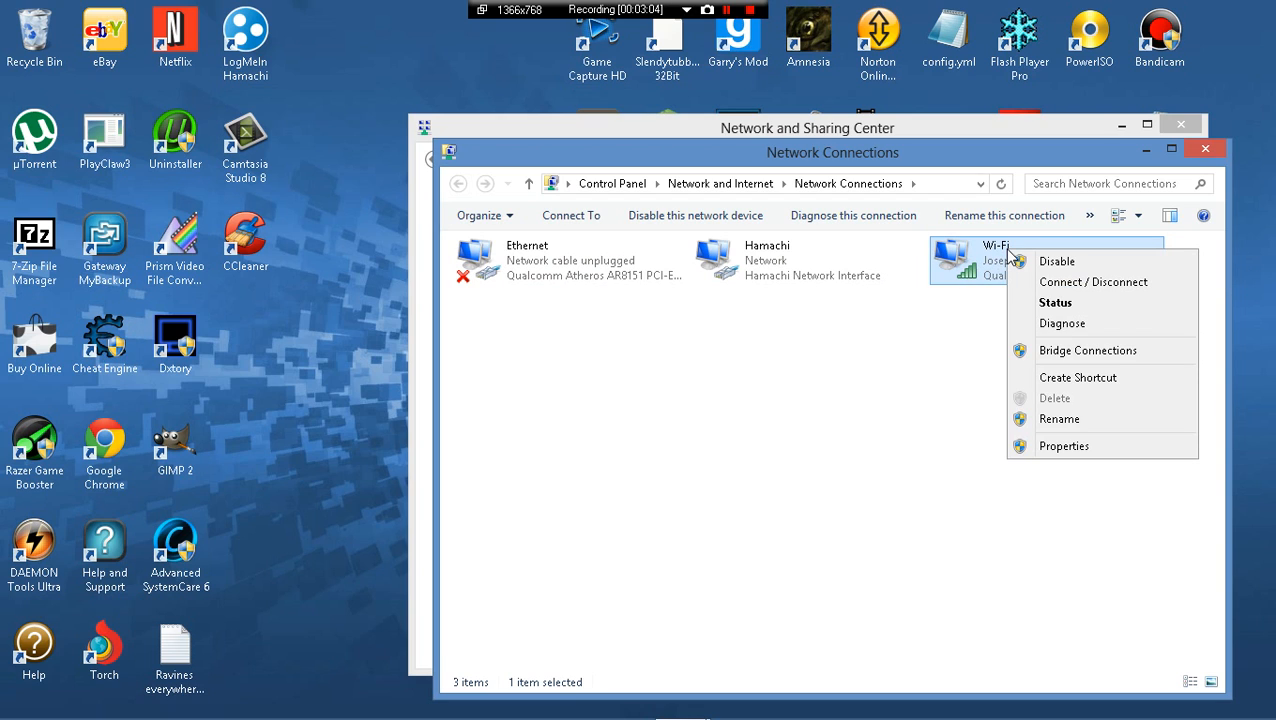
click(1065, 447)
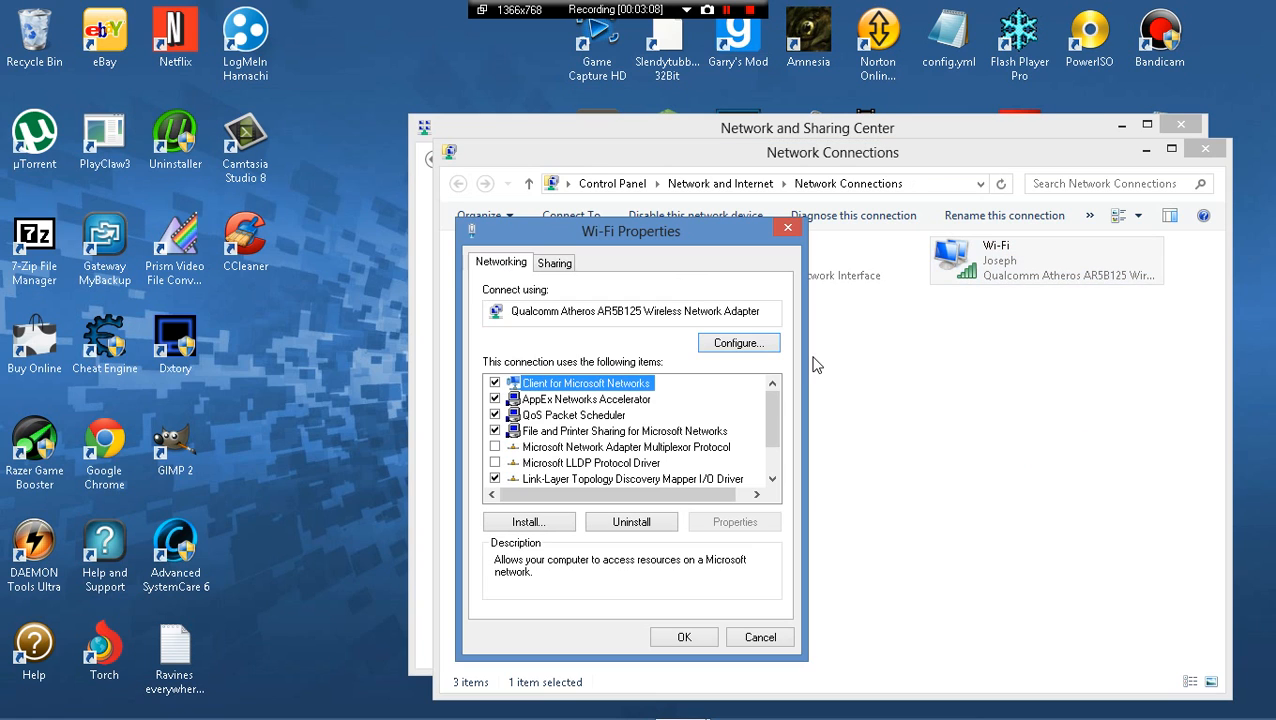
scroll(625, 418, down, 1)
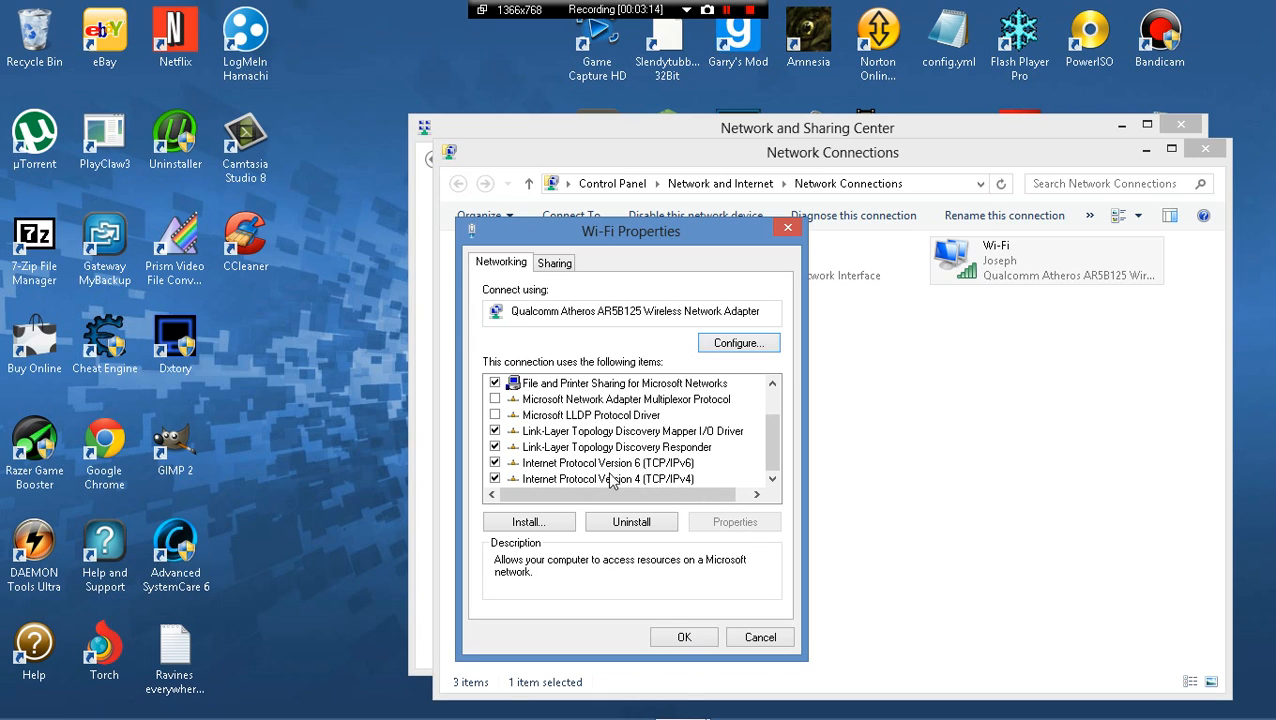
scroll(595, 475, up, 1)
scroll(588, 472, down, 1)
scroll(535, 478, up, 1)
scroll(540, 462, down, 1)
click(565, 482)
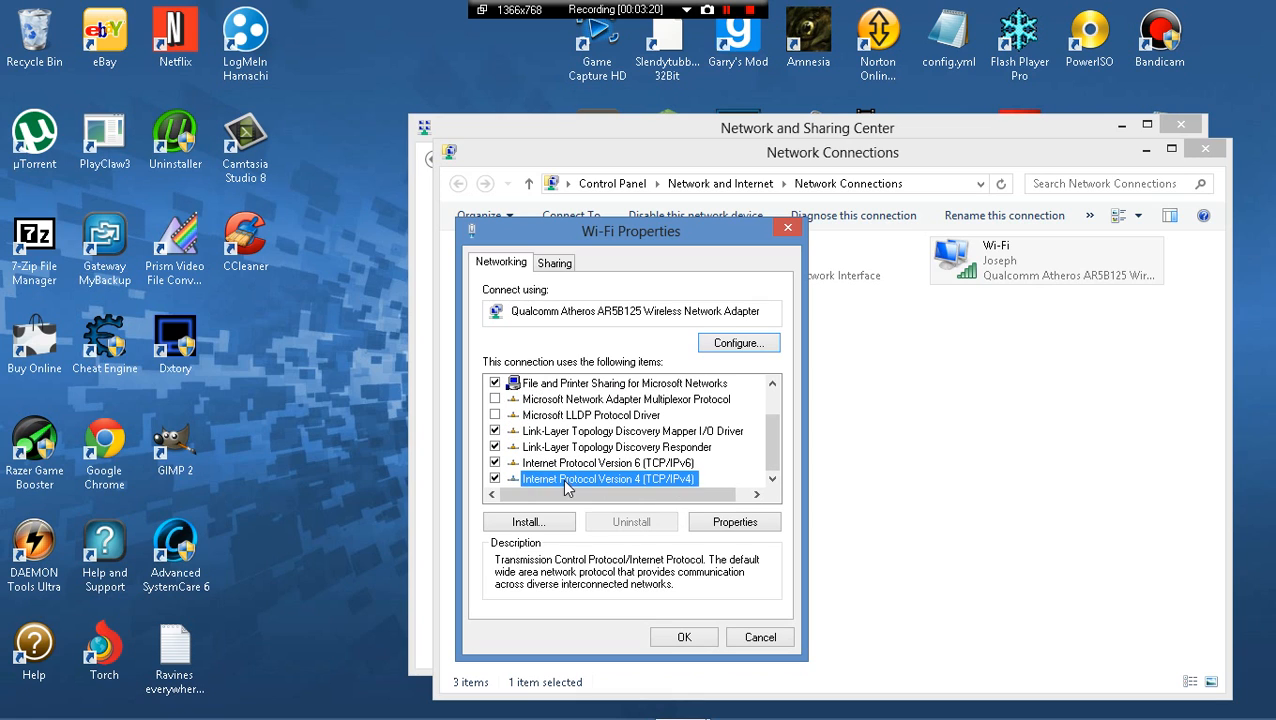
click(735, 523)
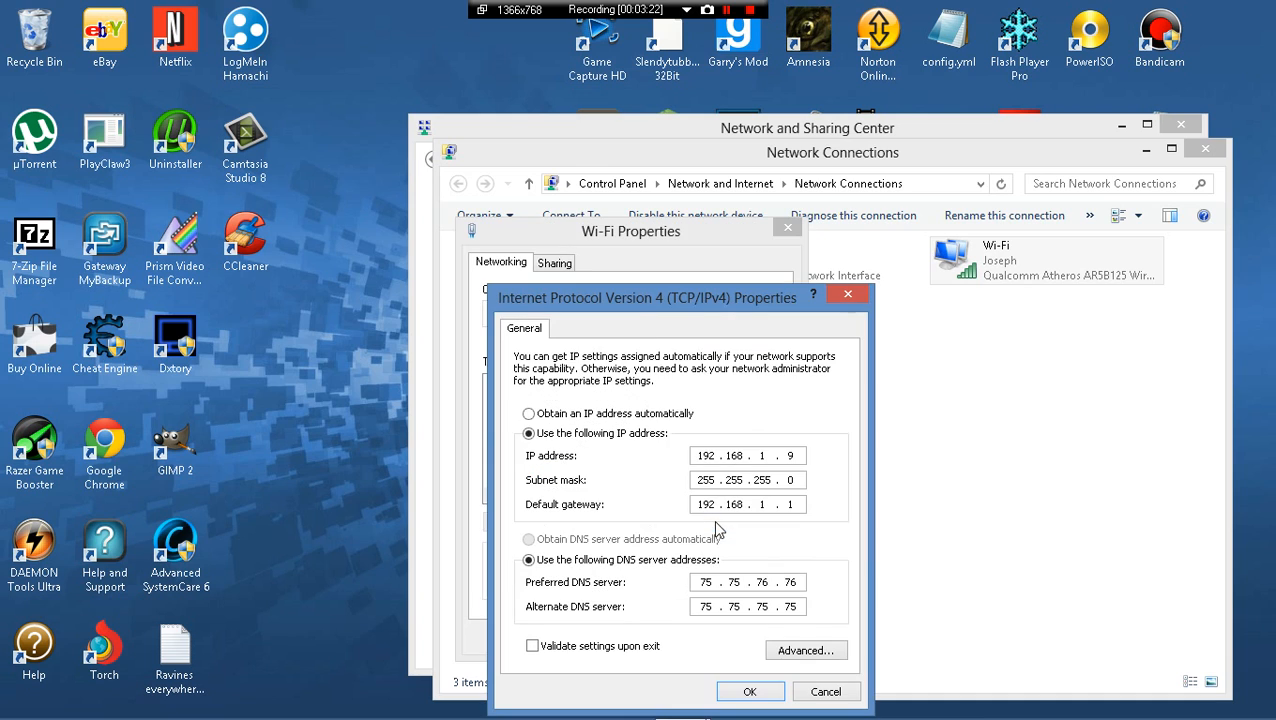
Move the TCP/IPv4 properties dialog higher on the desktop and open a Command Prompt window
drag(630, 313, 670, 209)
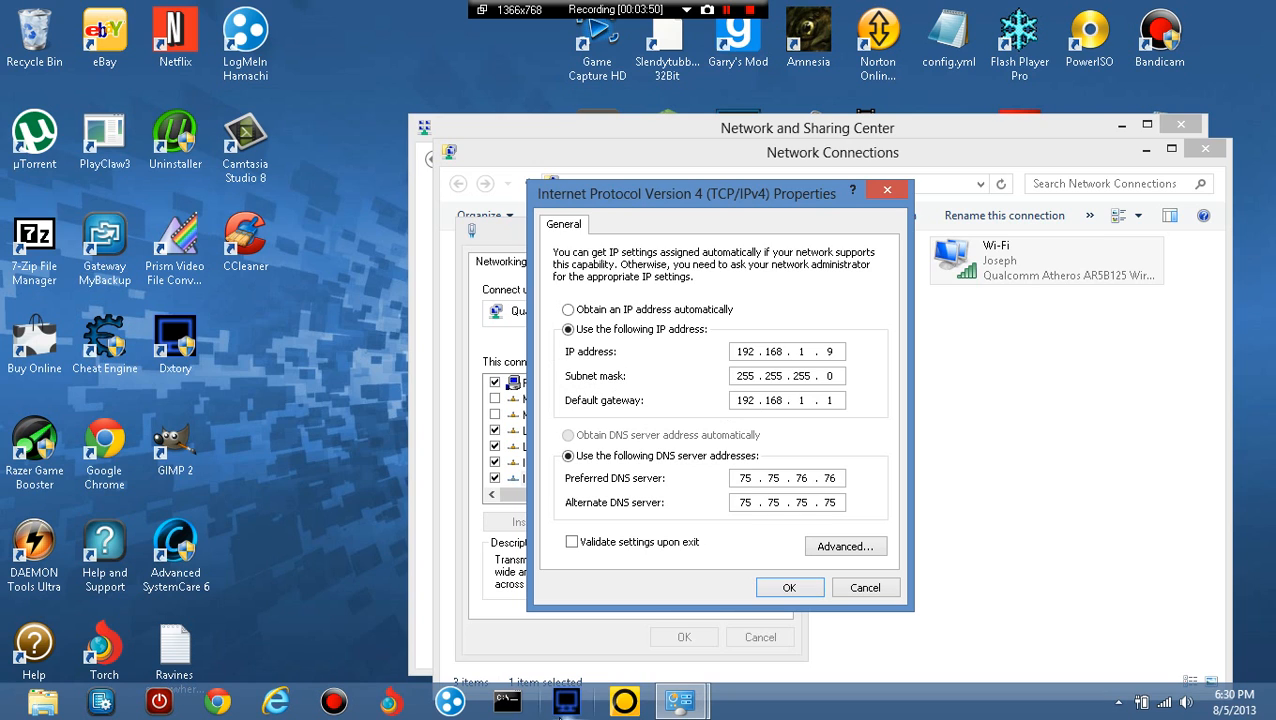
click(500, 697)
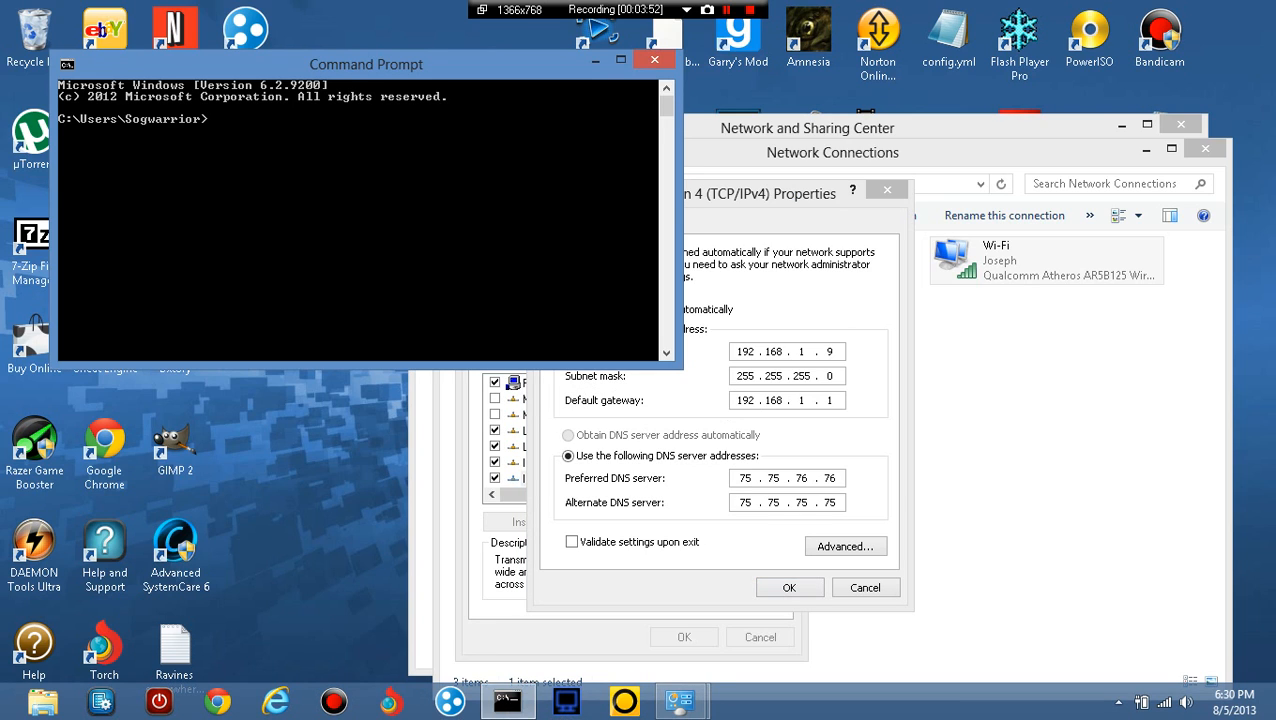
Search the installed apps for "cm" to locate Command Prompt, and return to the desktop
mouse_move(1272, 3)
click(1245, 185)
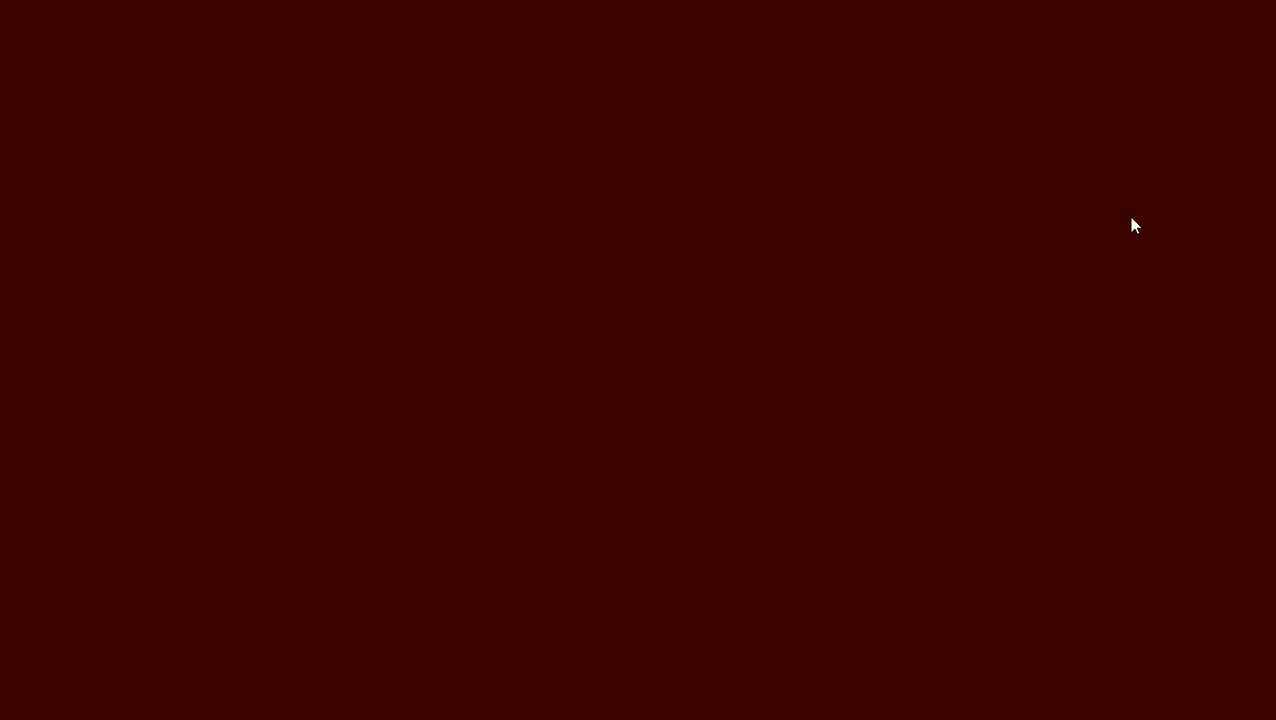
text(cm)
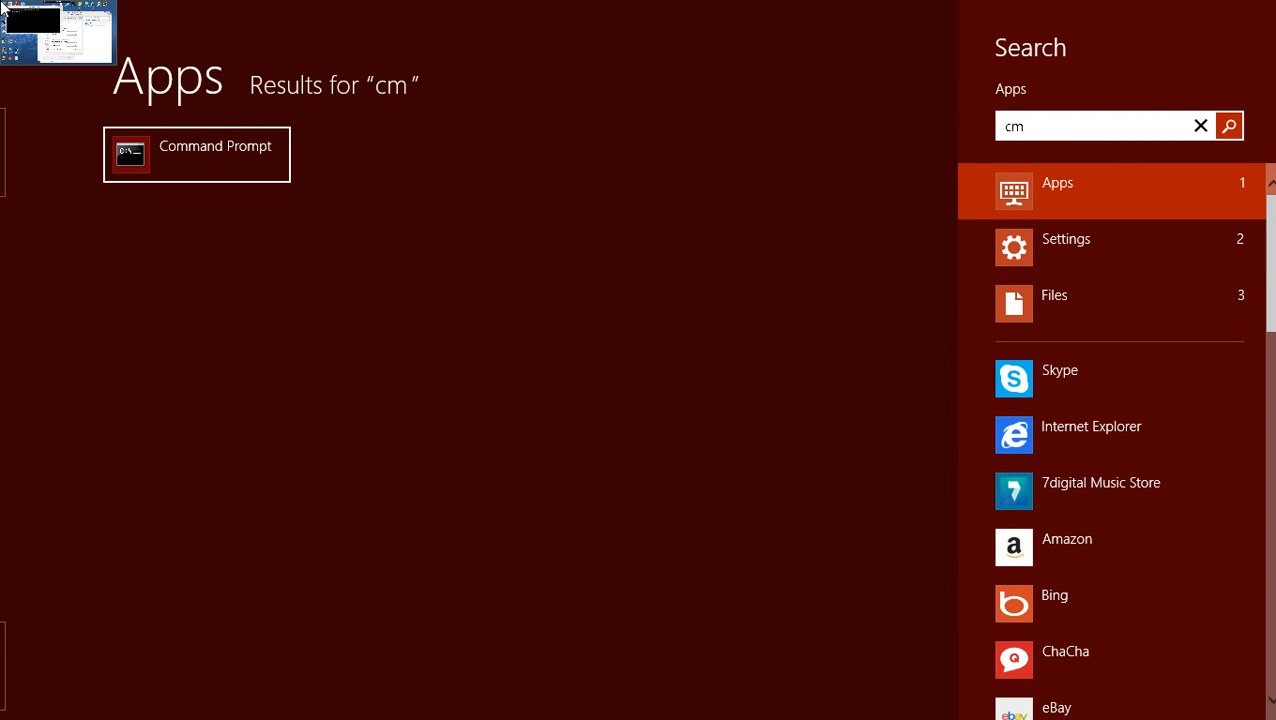
click(4, 4)
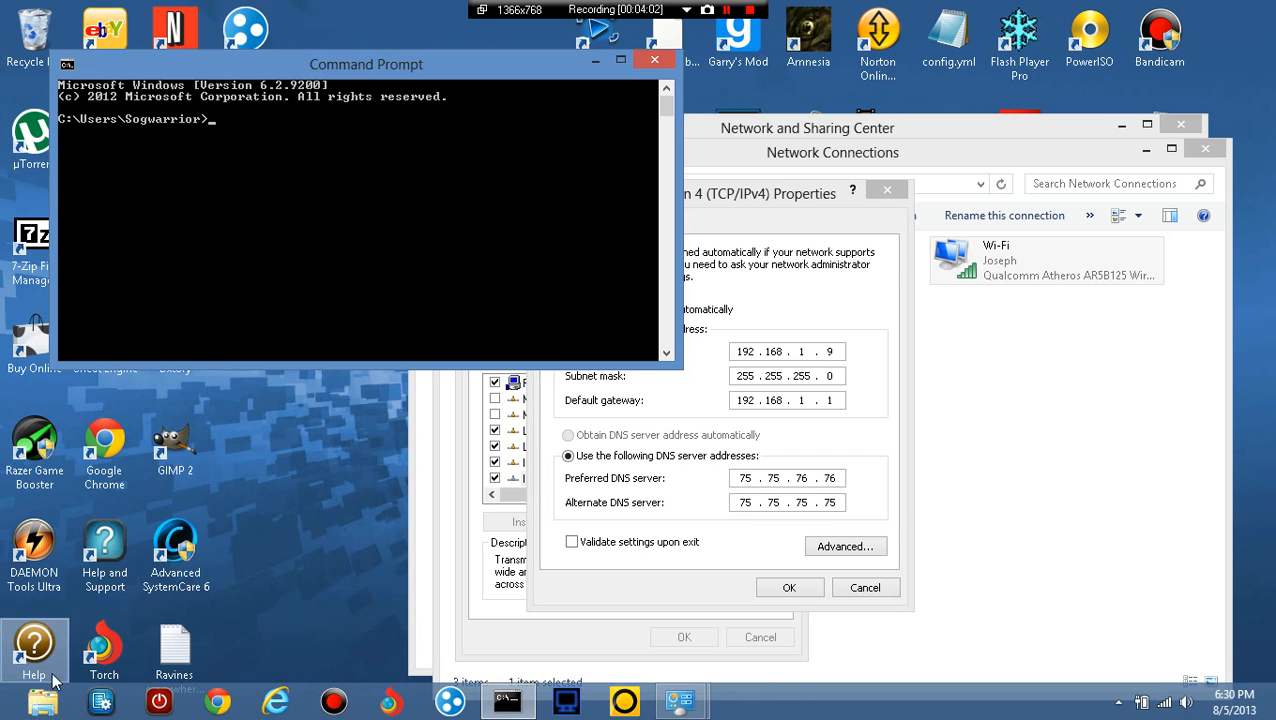
Run the ipconfig command in the Command Prompt window
text(w)
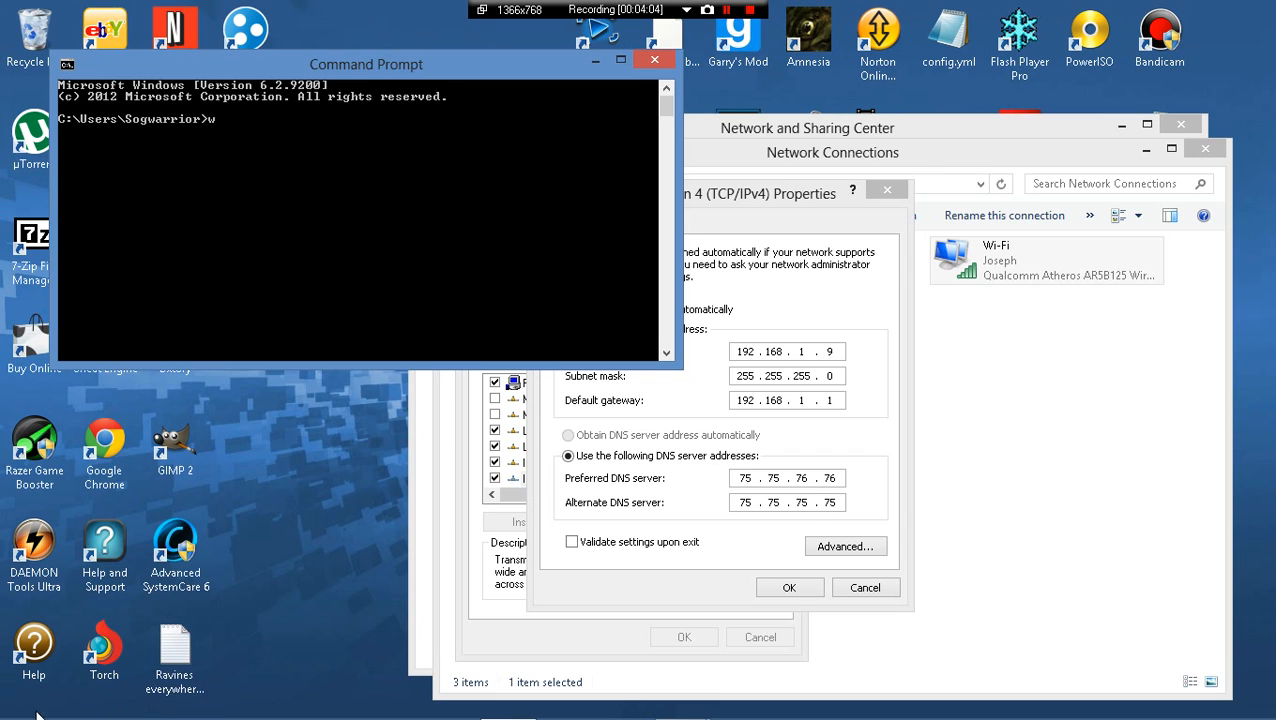
mouse_move(20, 715)
text(config)
key(Return)
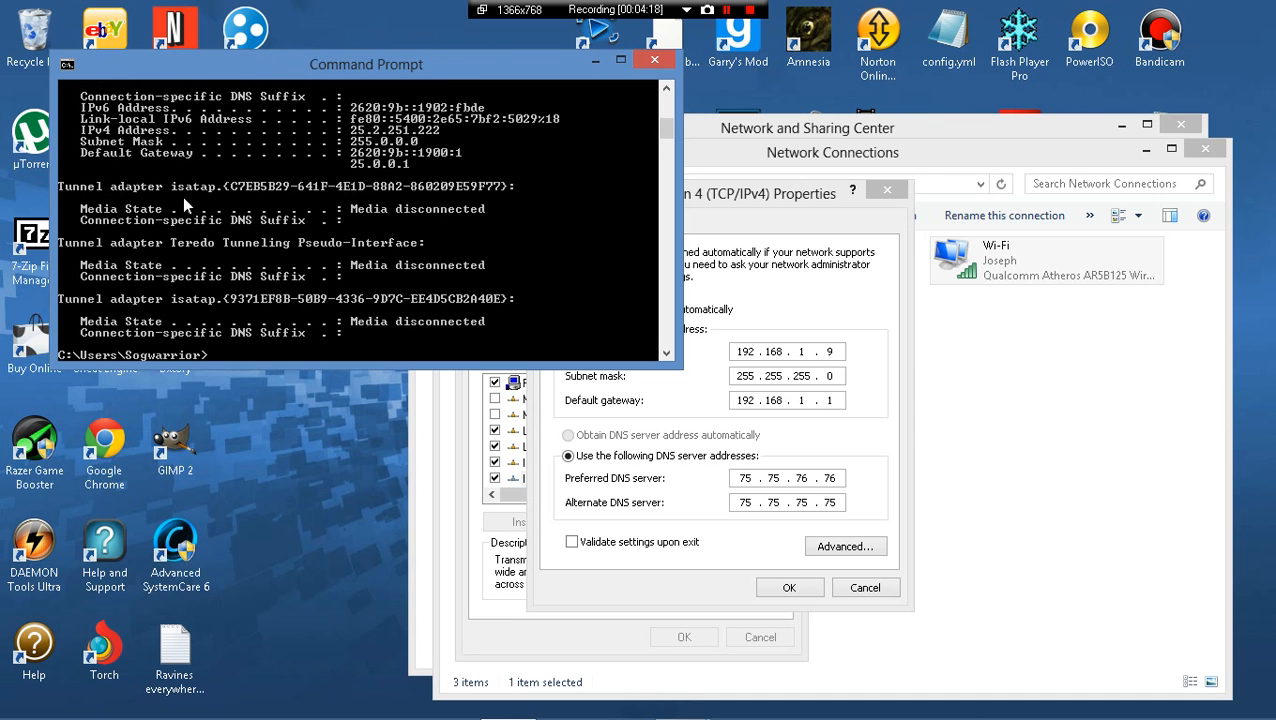
Examine the ipconfig output for the Wi-Fi and Hamachi adapters' IPv4 address, subnet mask and default gateway
scroll(363, 224, up, 10)
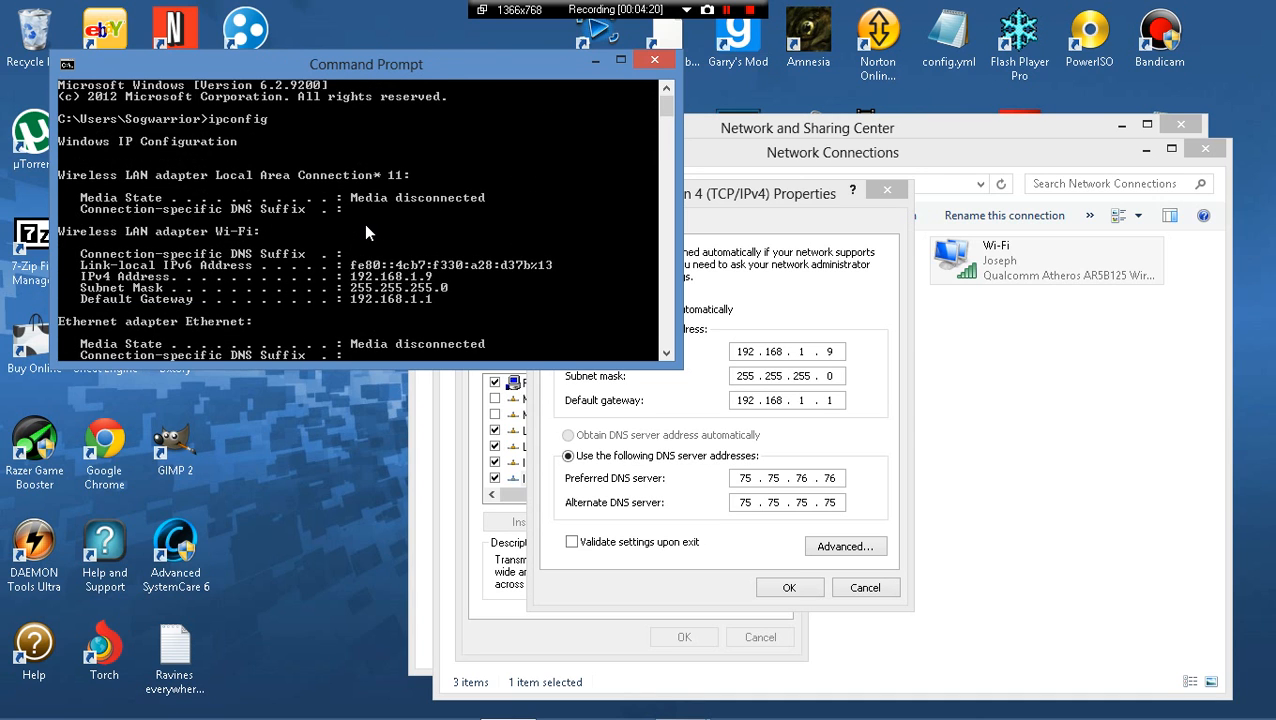
scroll(364, 223, down, 6)
scroll(335, 265, down, 4)
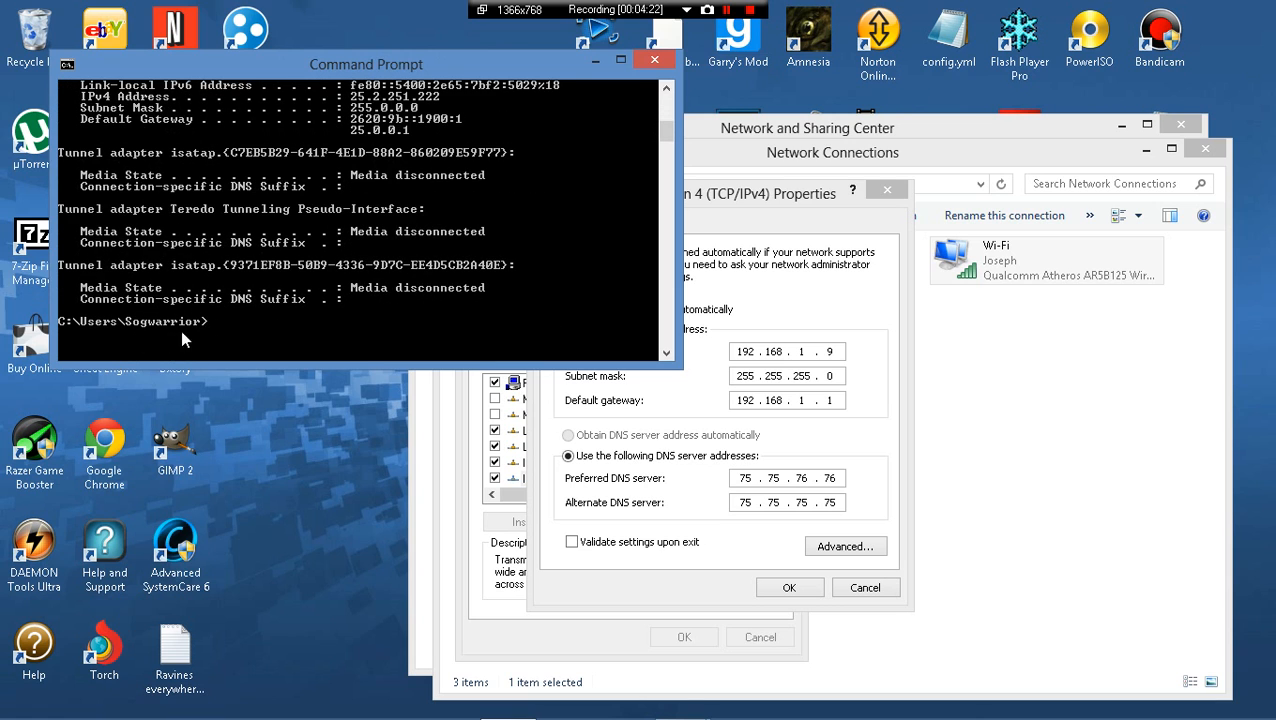
scroll(347, 234, up, 7)
scroll(295, 268, up, 3)
scroll(285, 290, down, 3)
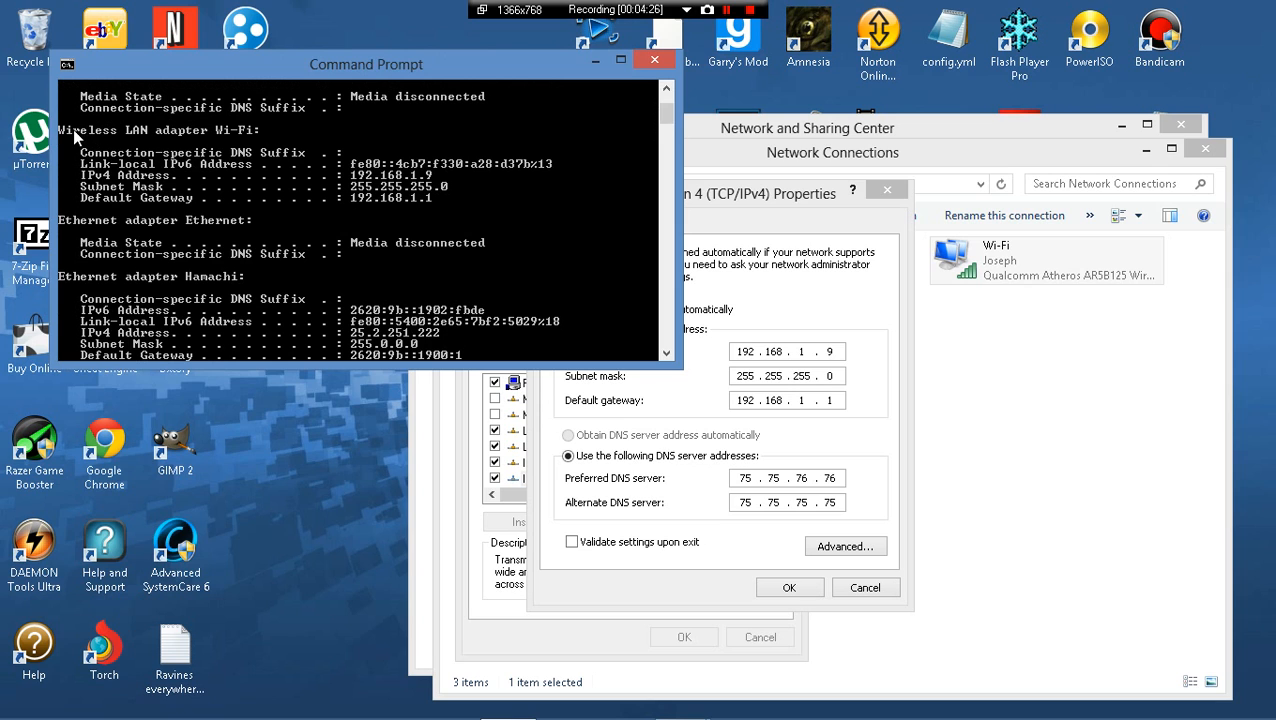
scroll(231, 222, up, 1)
scroll(300, 228, down, 4)
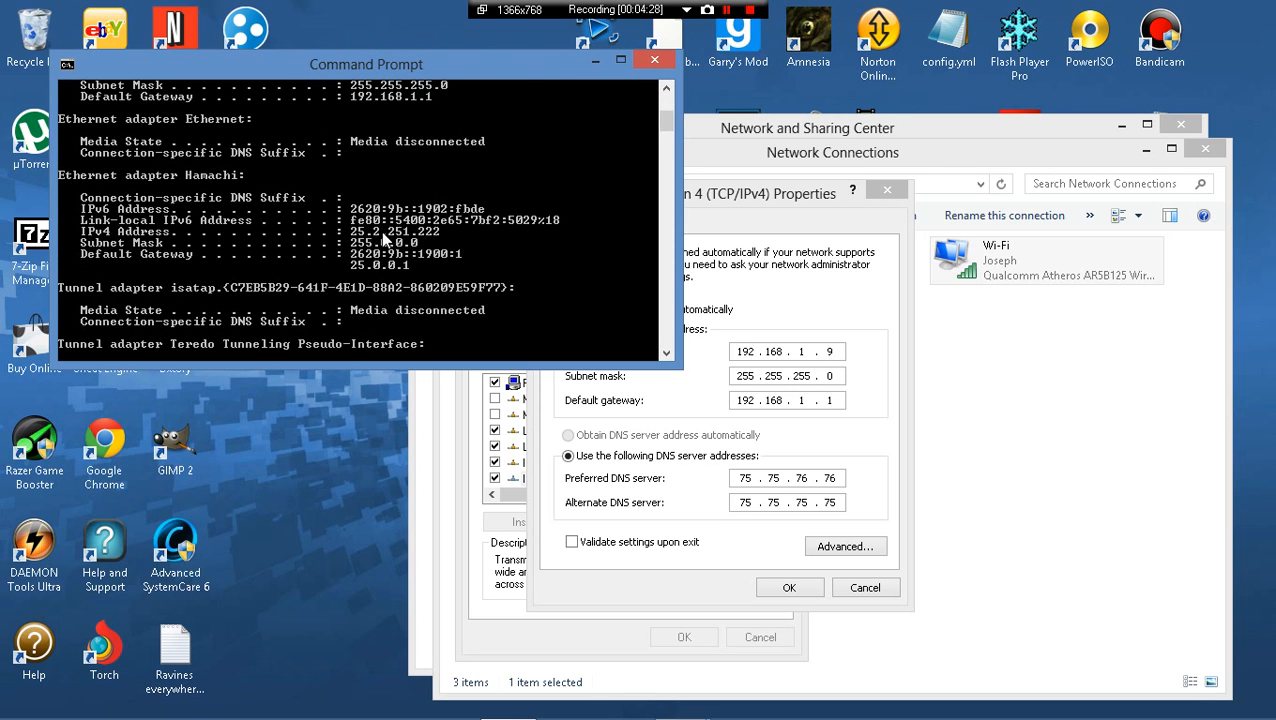
scroll(382, 307, down, 3)
scroll(370, 285, up, 5)
scroll(300, 290, down, 1)
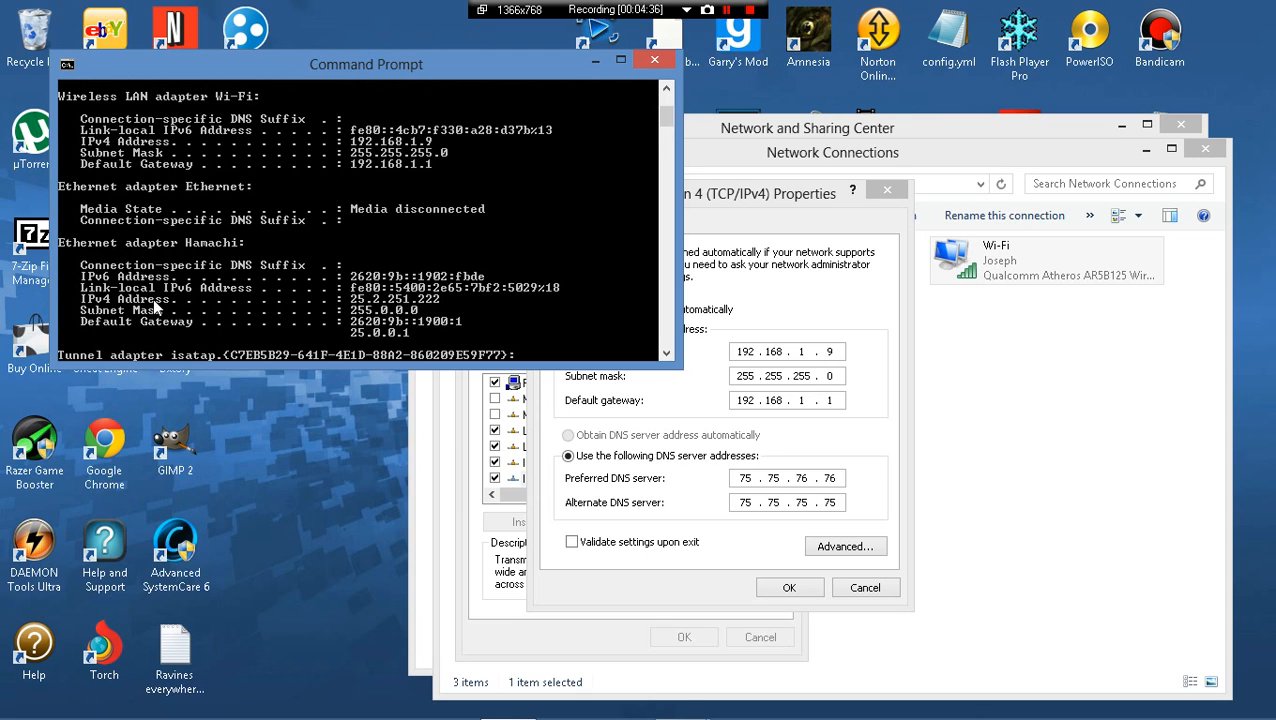
scroll(83, 250, up, 4)
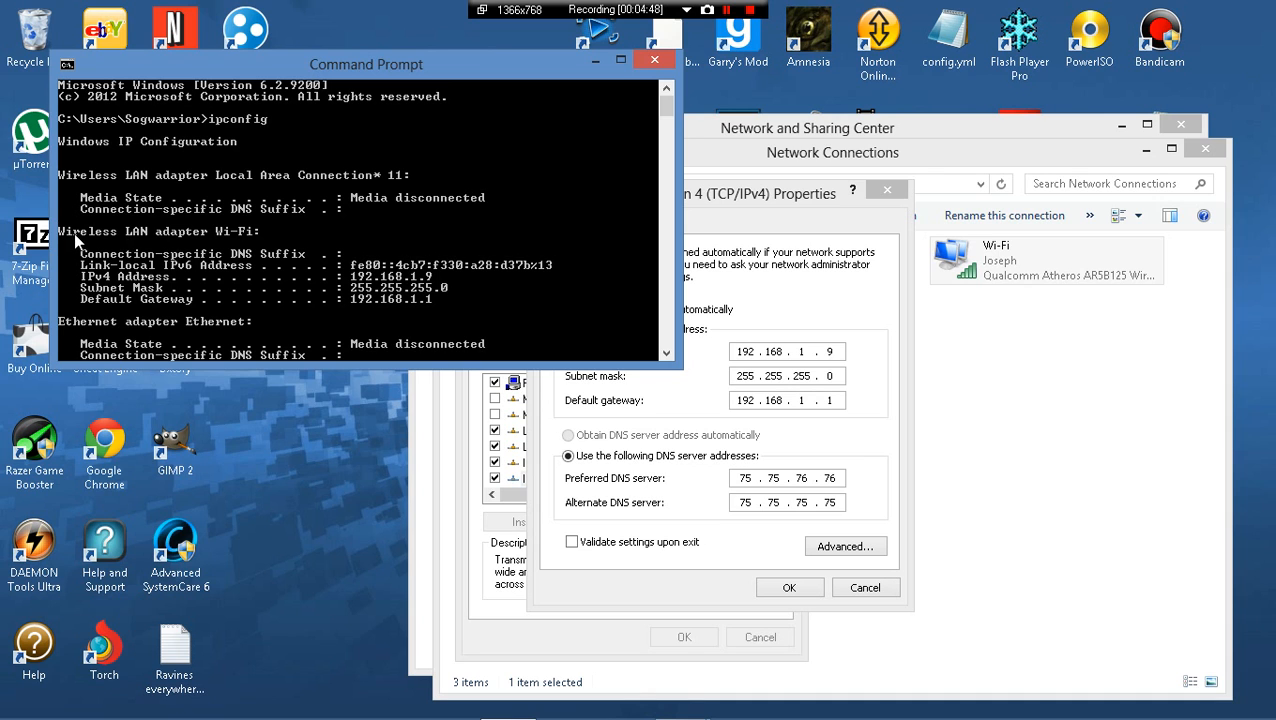
scroll(146, 240, down, 4)
scroll(122, 305, up, 4)
scroll(126, 240, down, 4)
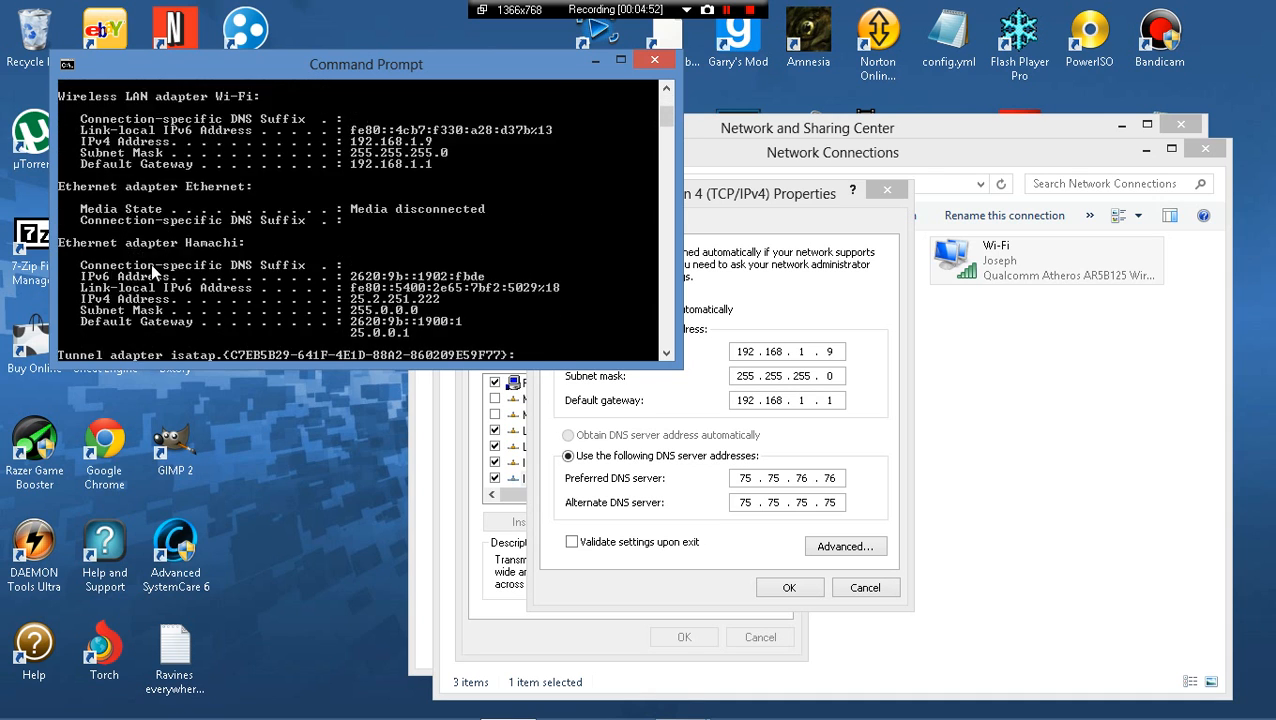
scroll(151, 263, up, 4)
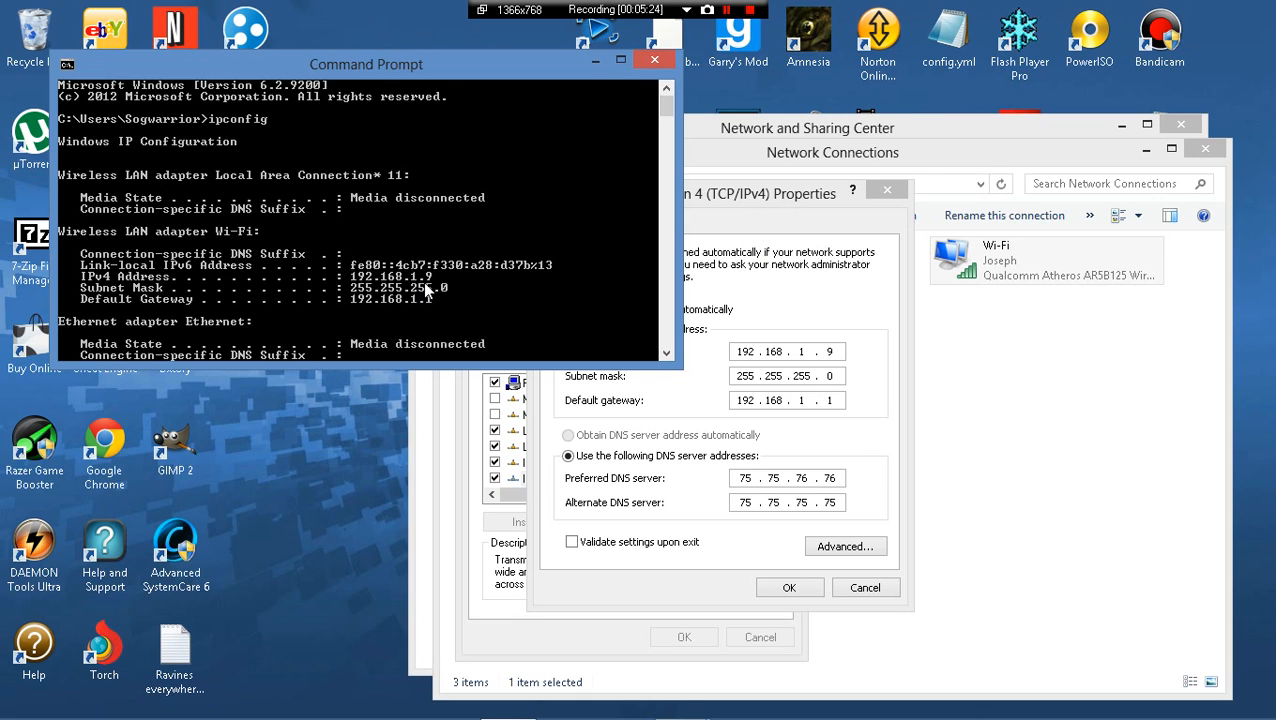
Select the first part of the IP address in the TCP/IPv4 properties, and bring the ipconfig output back in front for comparison
click(776, 198)
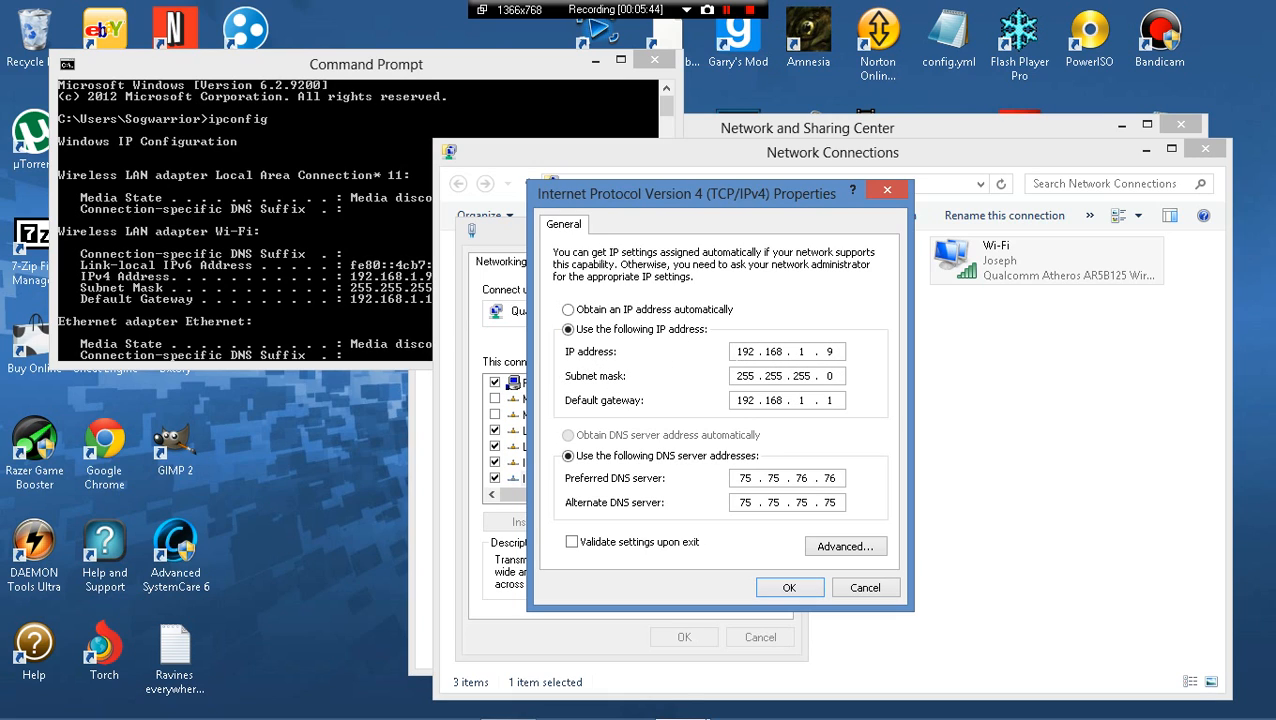
double_click(740, 352)
double_click(740, 352)
click(740, 352)
double_click(742, 351)
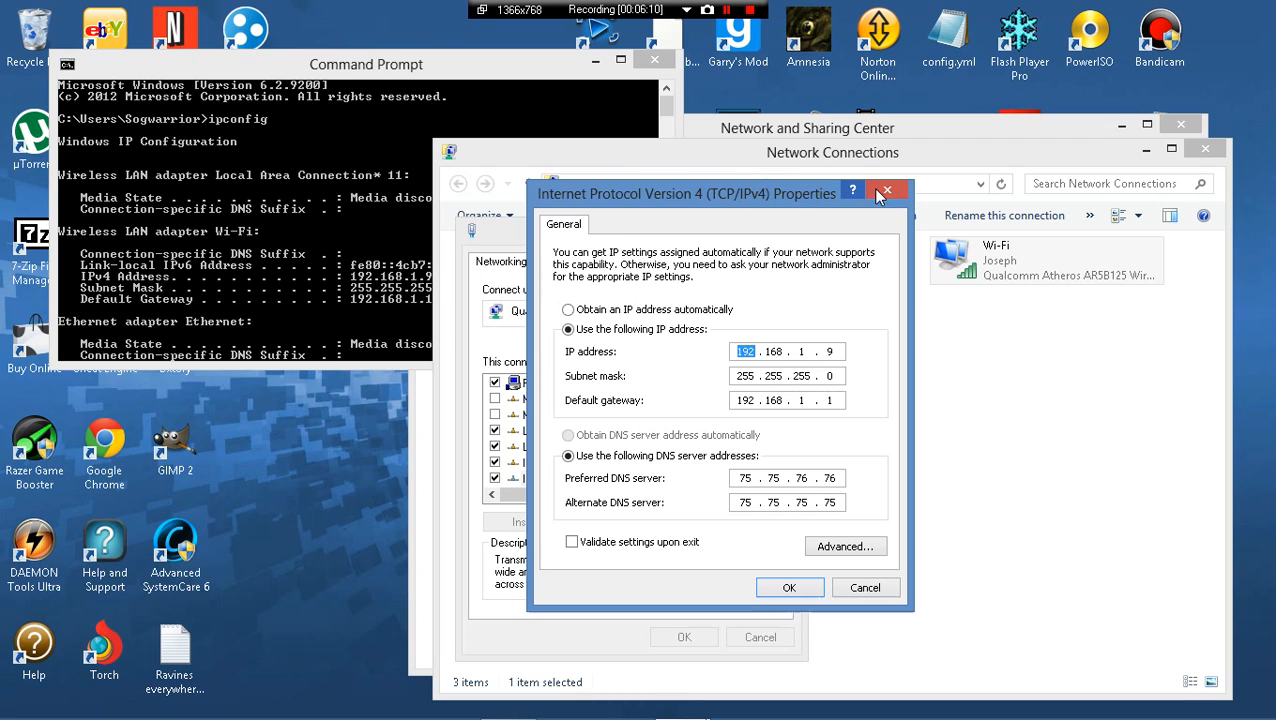
click(364, 70)
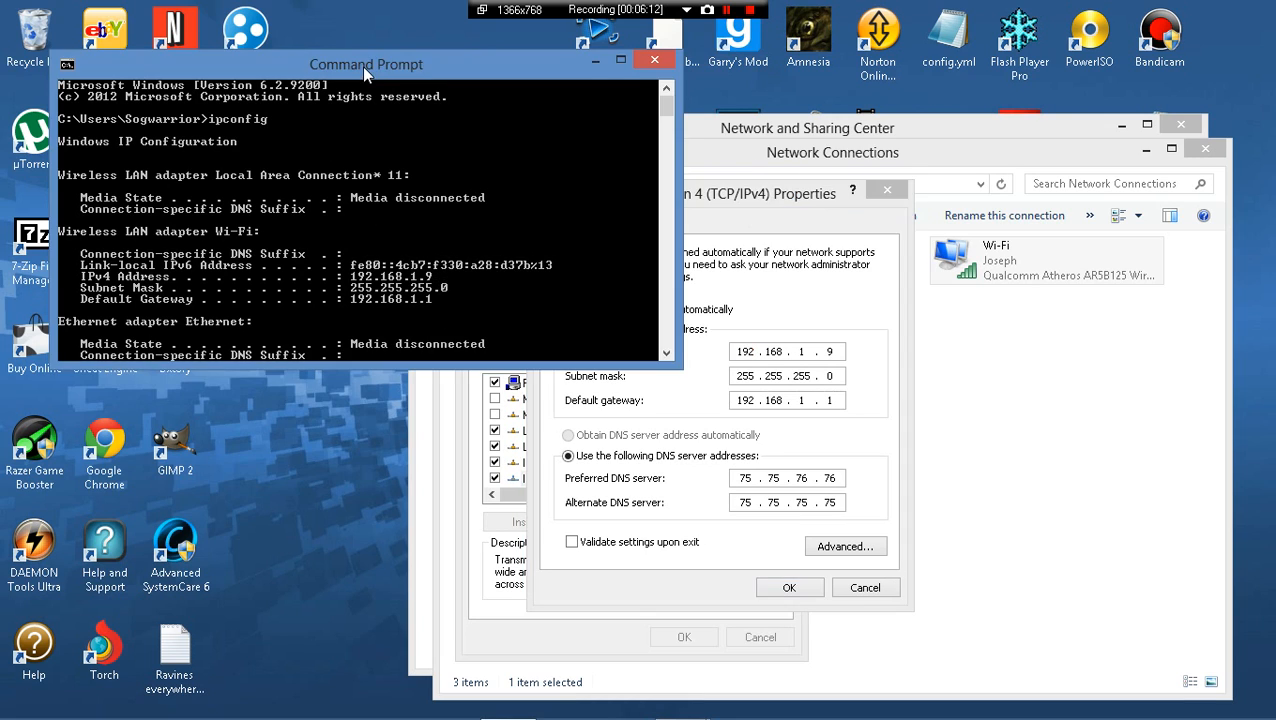
drag(364, 70, 377, 85)
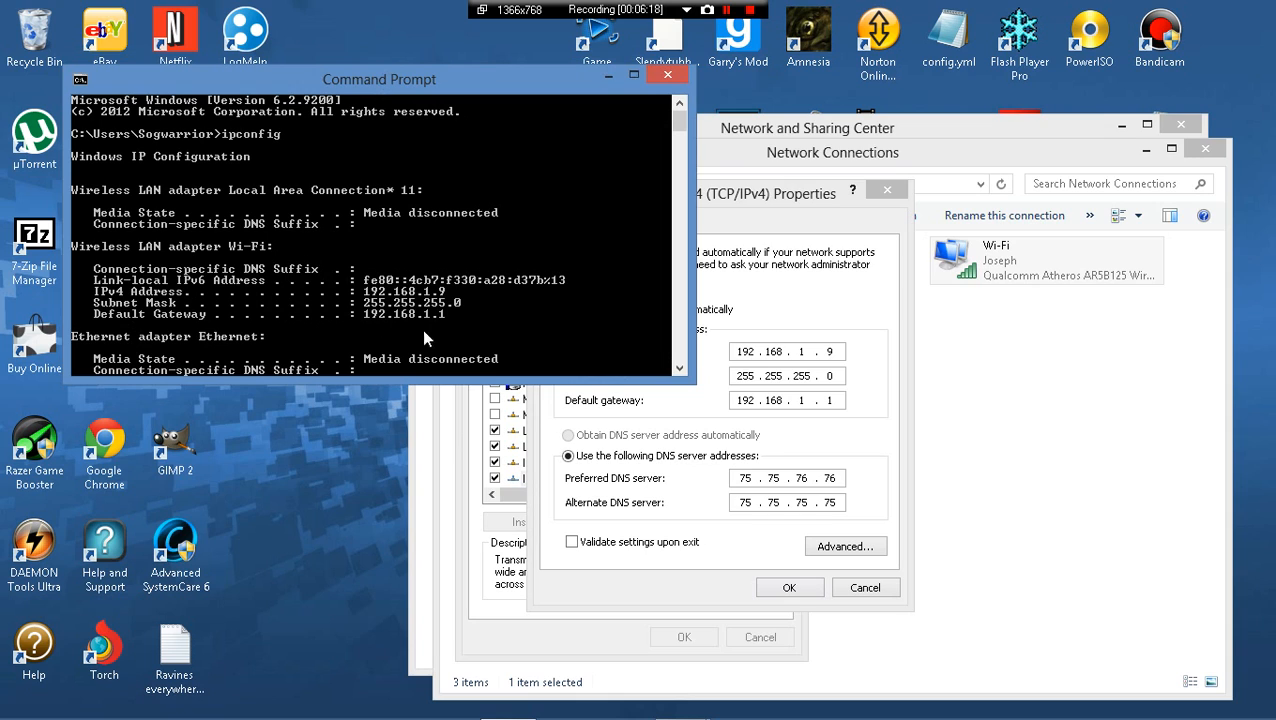
Review the Wi-Fi and Hamachi adapter addresses in the ipconfig output, and close the Command Prompt
scroll(375, 325, down, 2)
scroll(385, 320, up, 1)
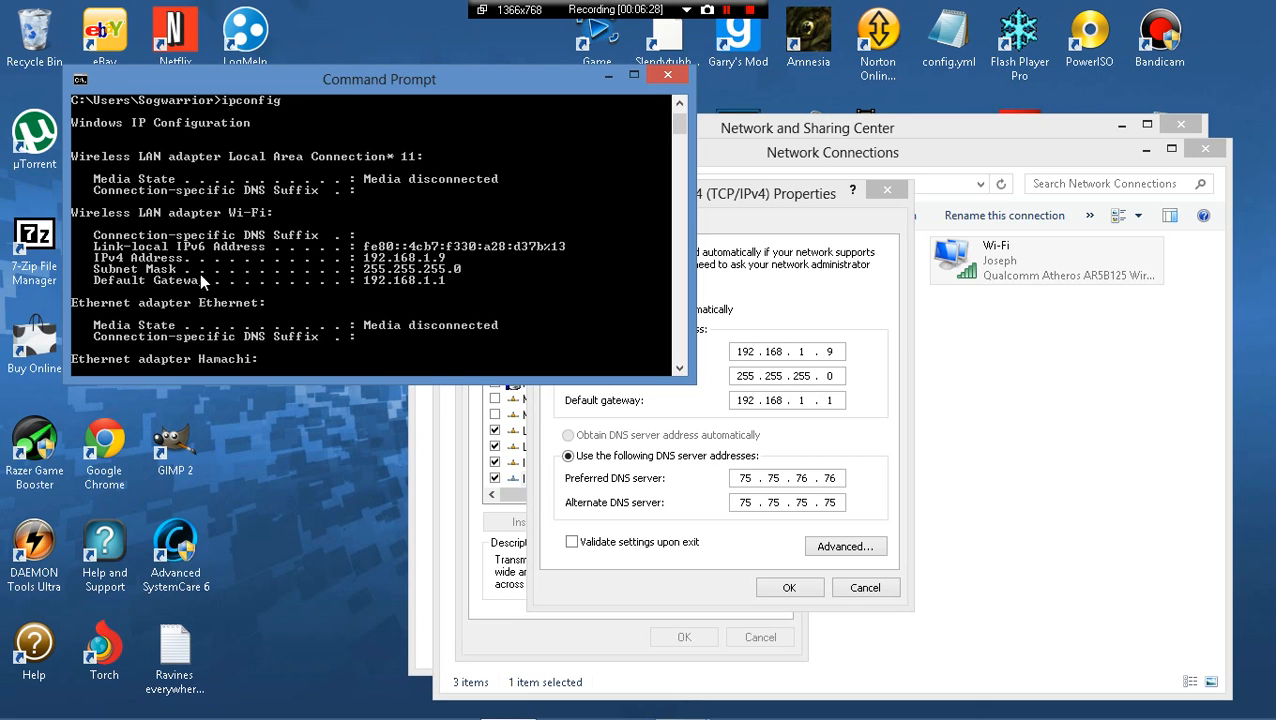
scroll(200, 274, down, 5)
scroll(212, 275, up, 5)
scroll(406, 316, down, 4)
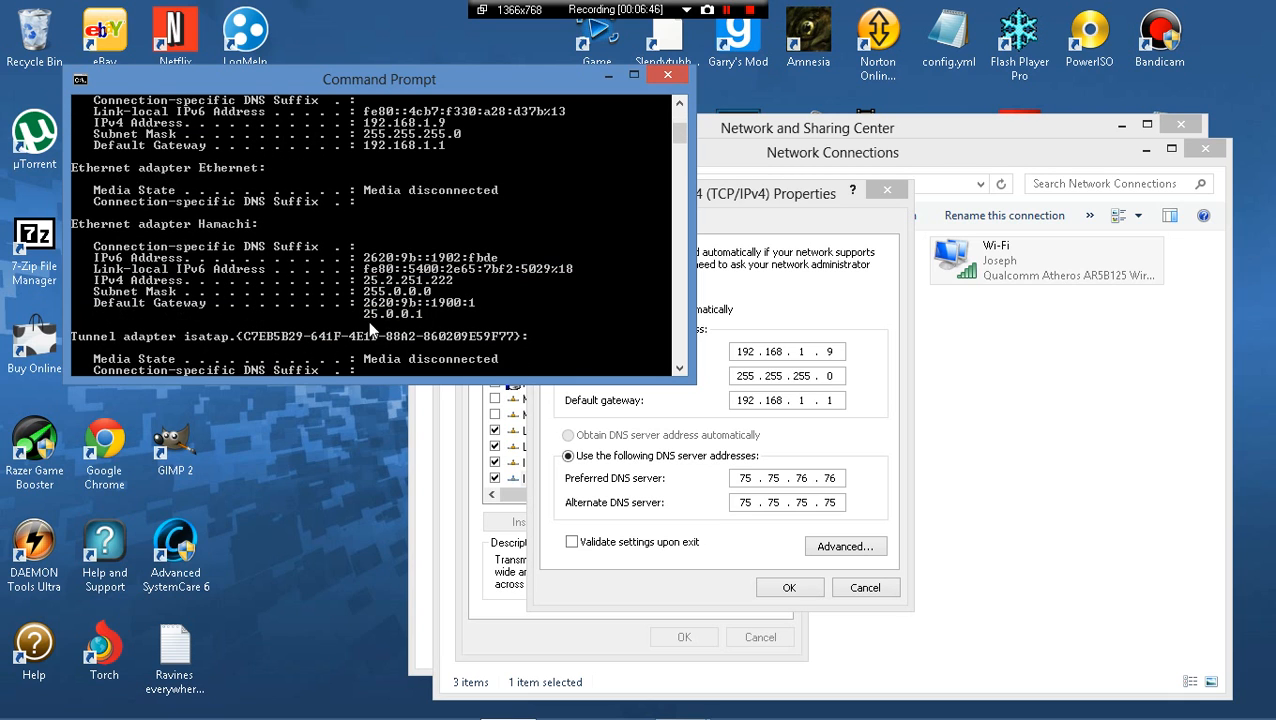
scroll(400, 315, up, 3)
scroll(405, 321, up, 3)
scroll(368, 322, down, 3)
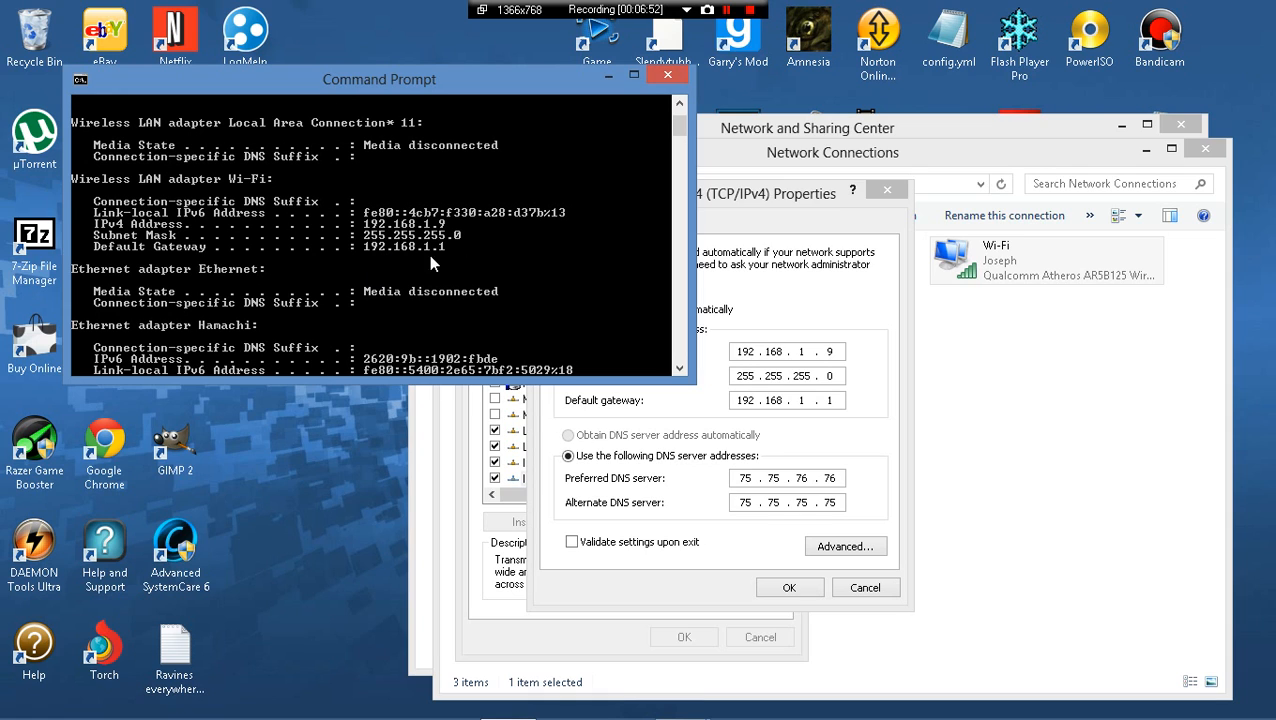
scroll(215, 343, down, 1)
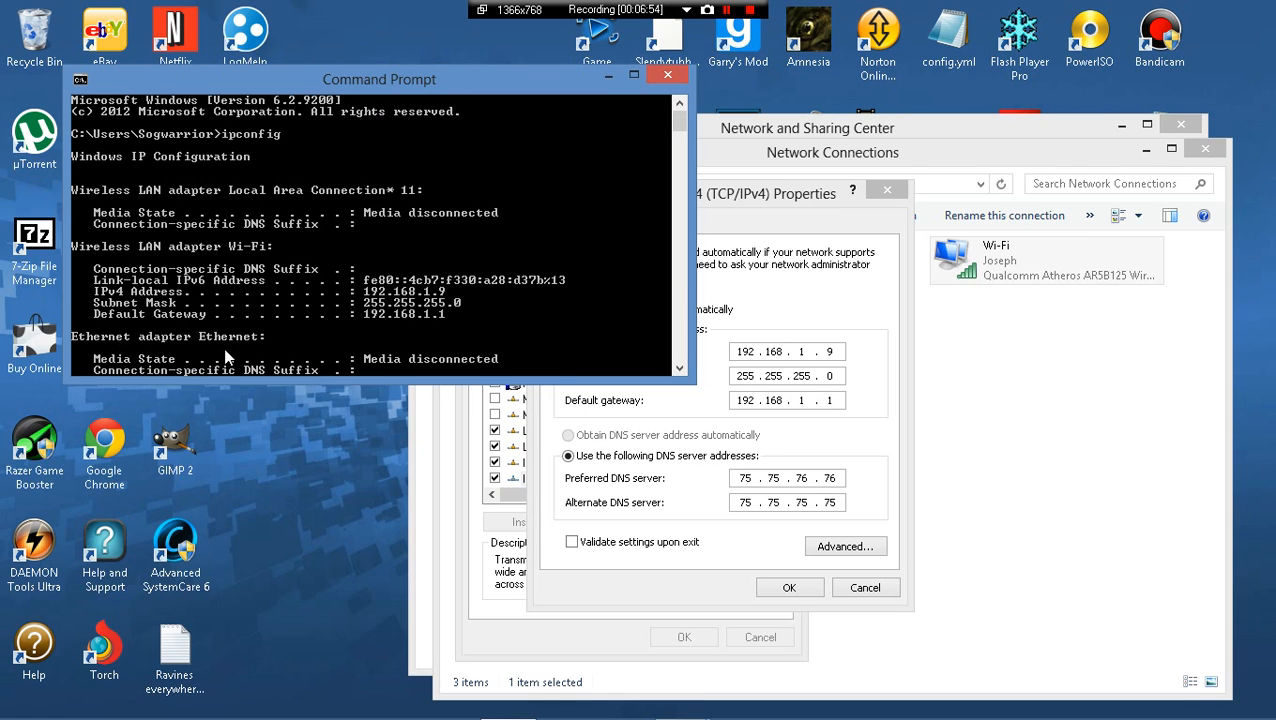
scroll(220, 345, up, 3)
click(669, 79)
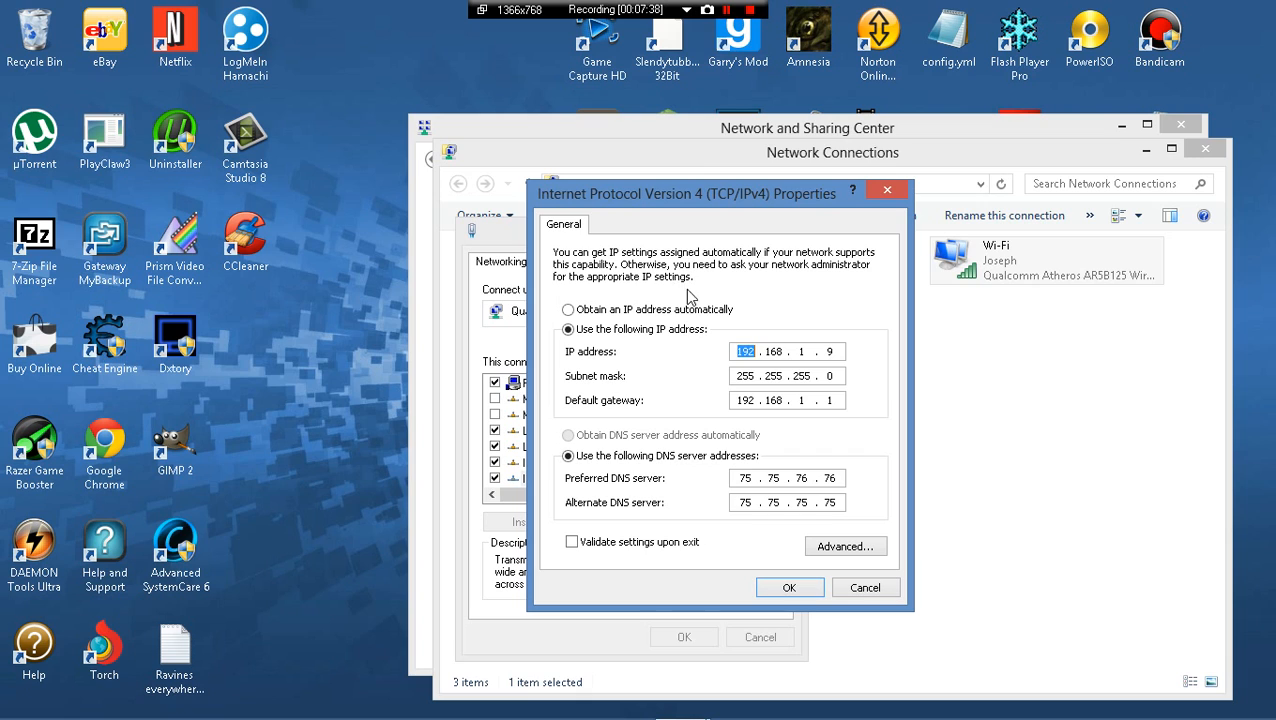
Try to open the router address 192.168.1.1 in the Start screen's Internet Explorer app, and return to the desktop
mouse_move(1266, 8)
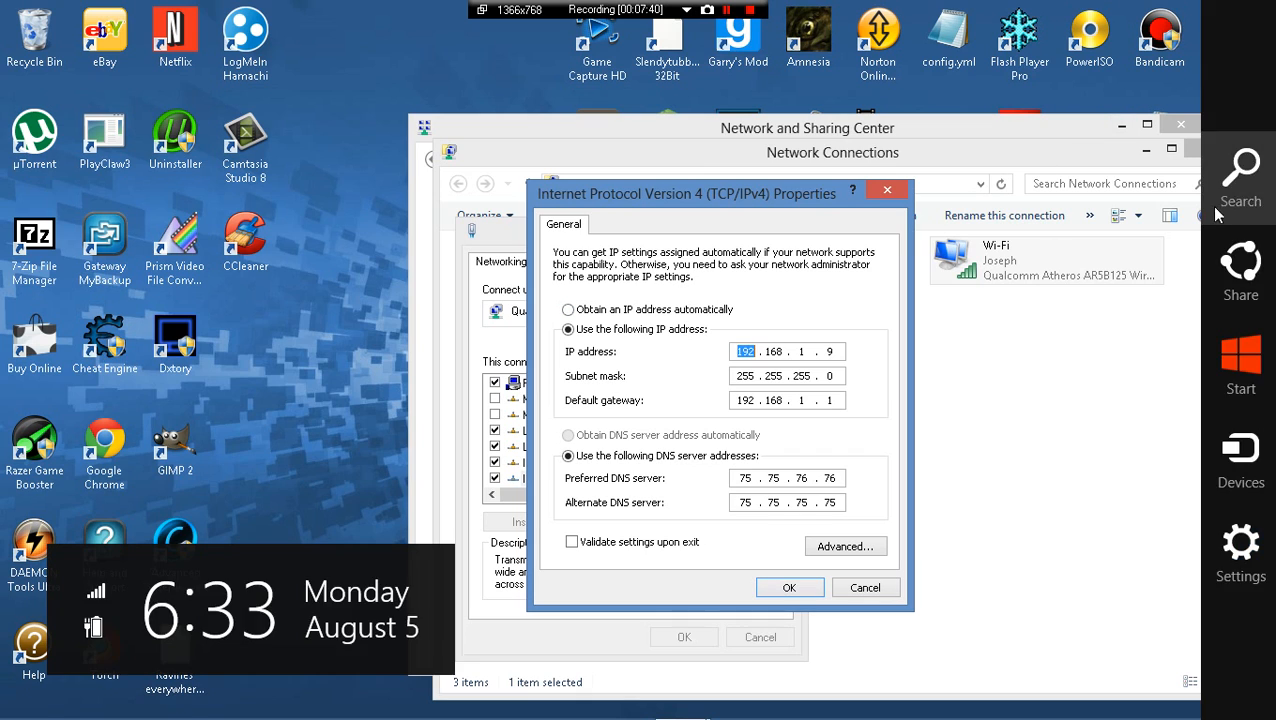
mouse_move(335, 712)
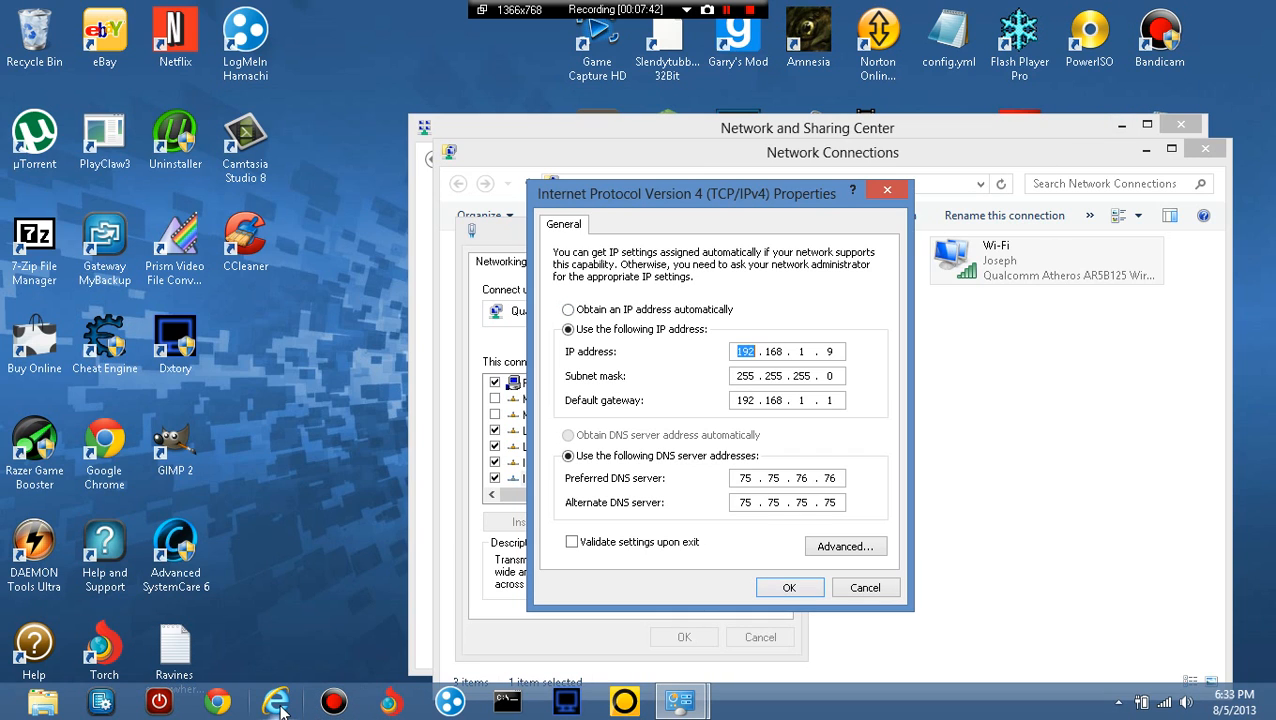
mouse_move(25, 453)
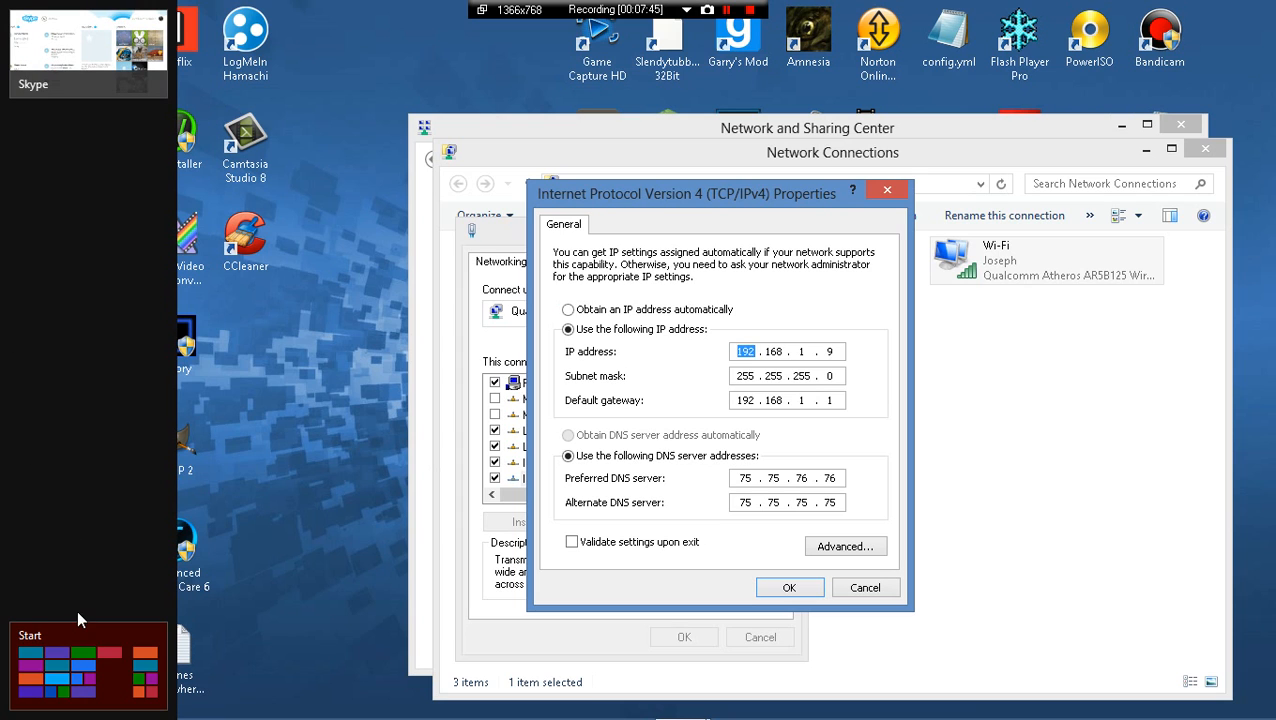
click(87, 667)
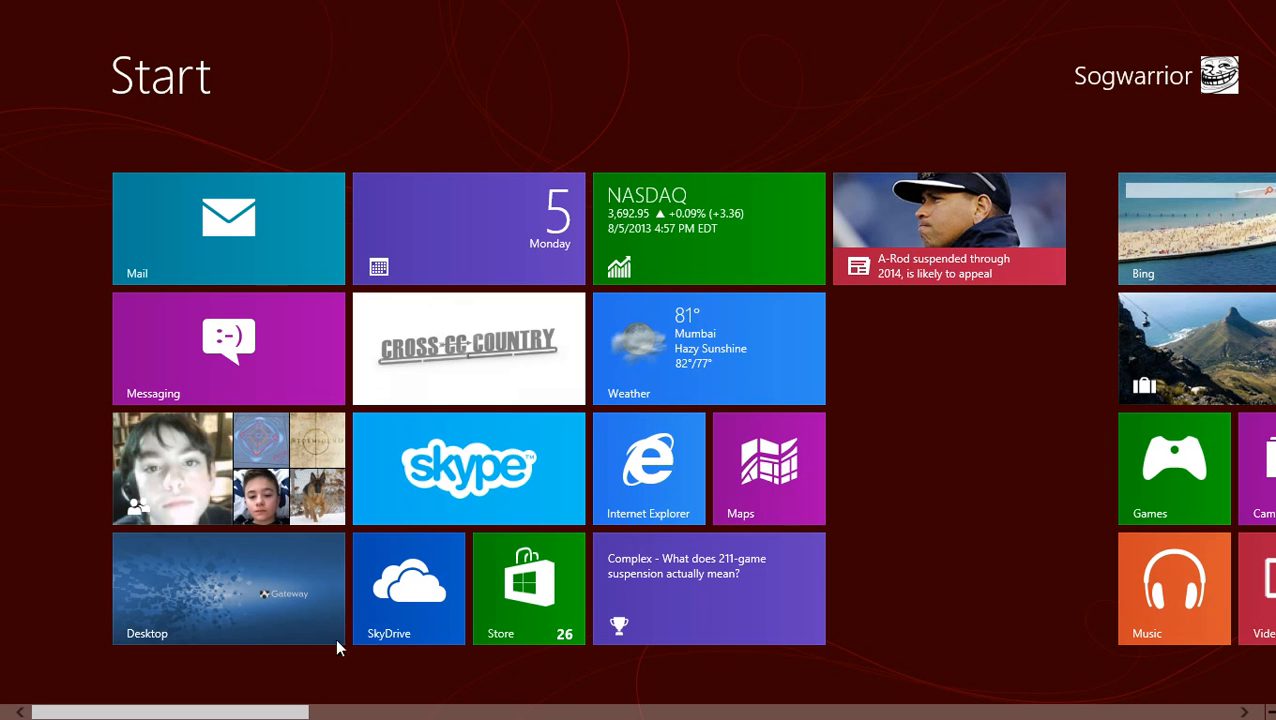
click(650, 468)
click(500, 690)
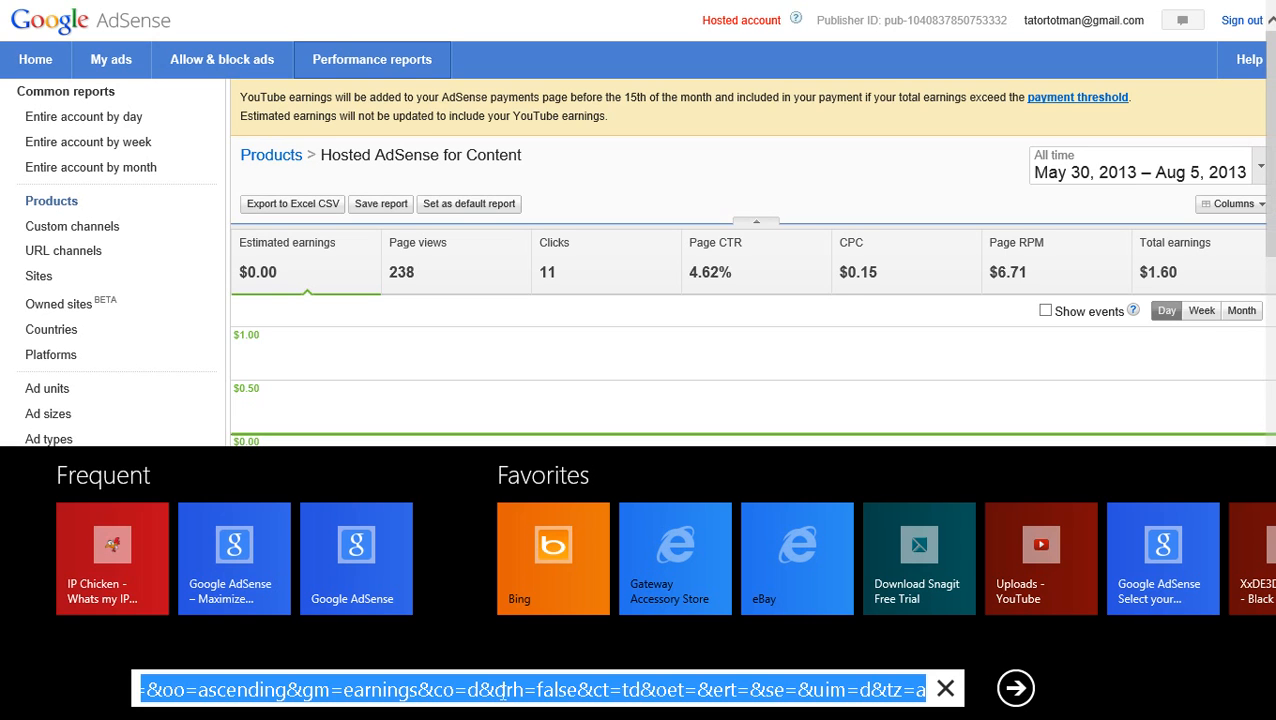
key(BackSpace)
text(192.1)
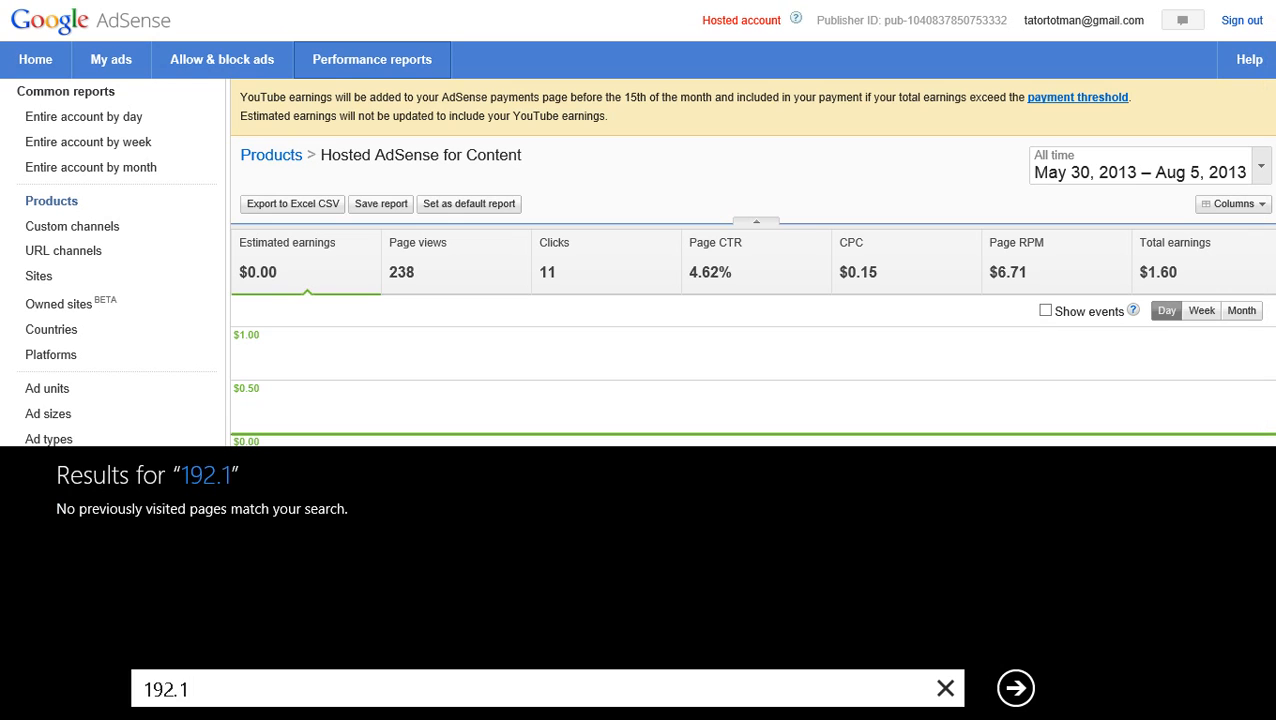
text(68.1.1)
key(Return)
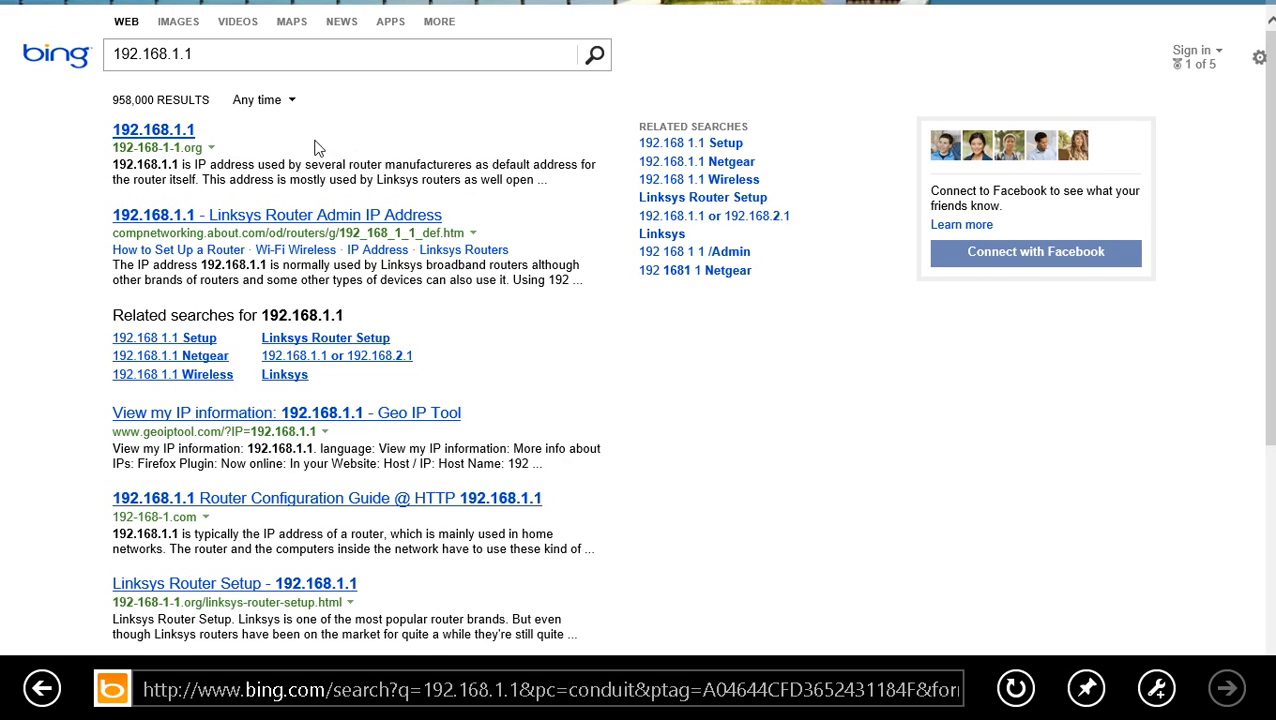
right_click(656, 180)
click(456, 135)
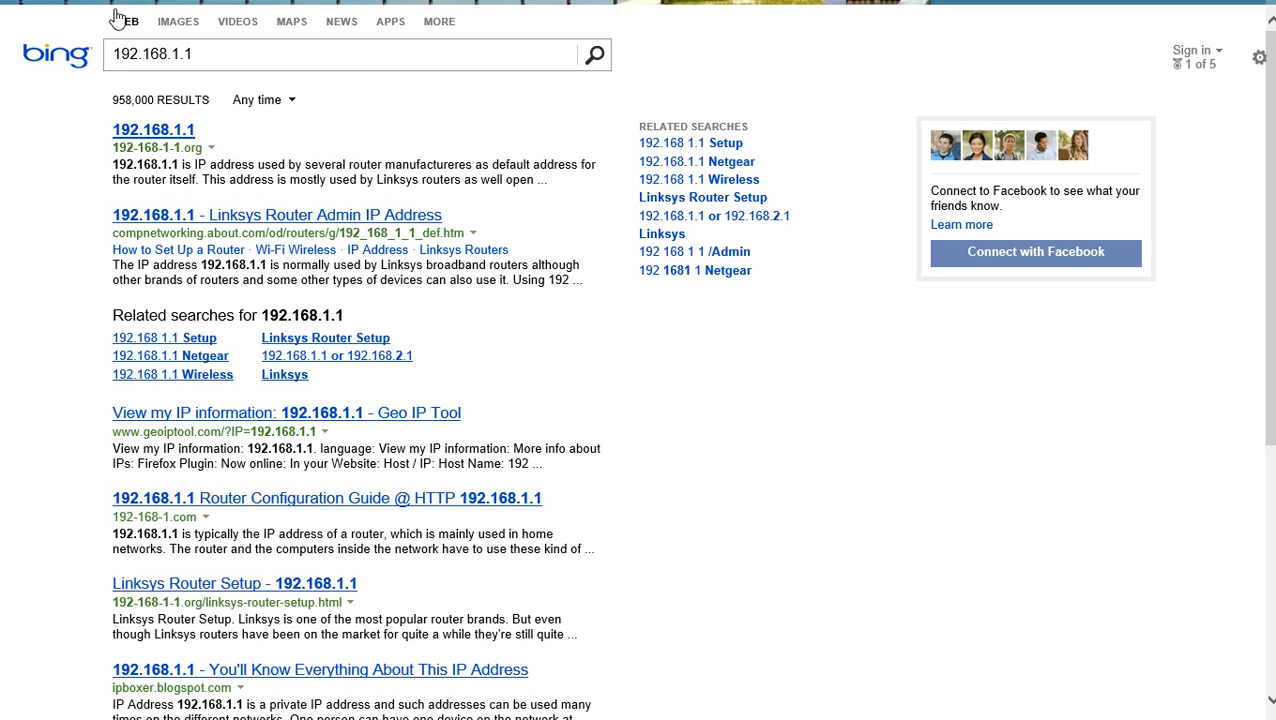
click(3, 5)
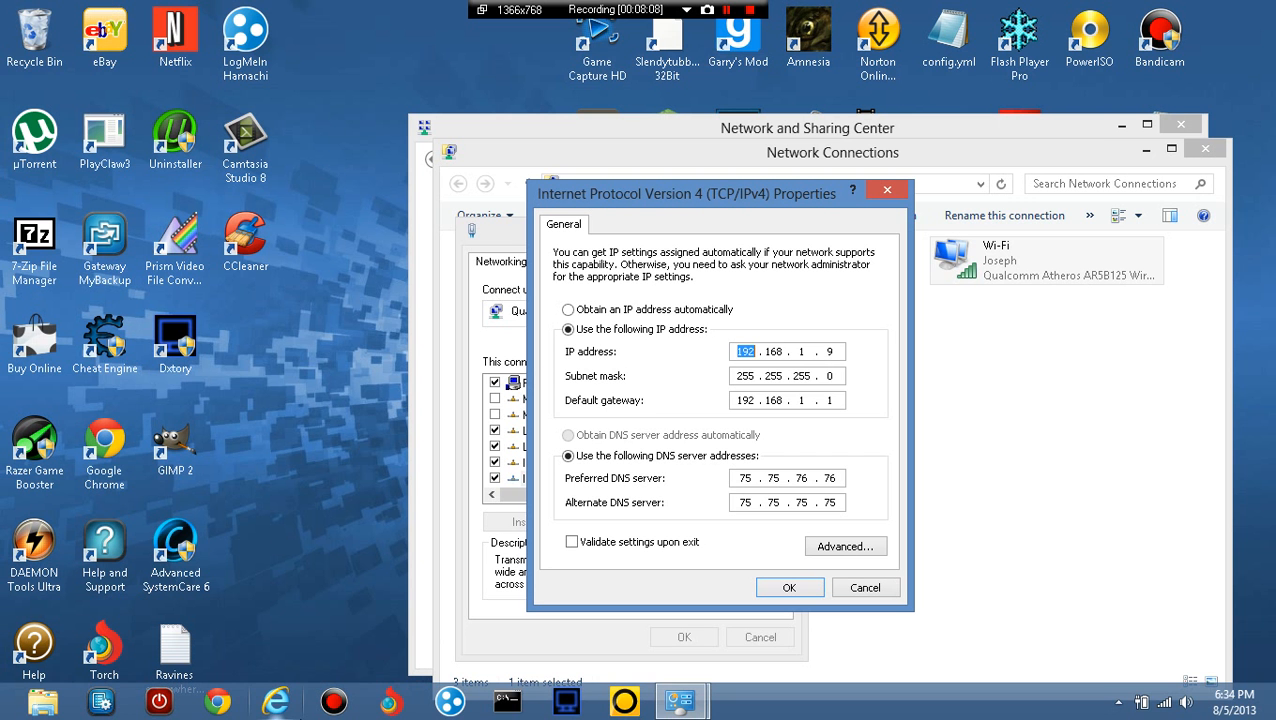
Launch the desktop version of Internet Explorer and close the full-screen Internet Explorer app running in the background
click(286, 708)
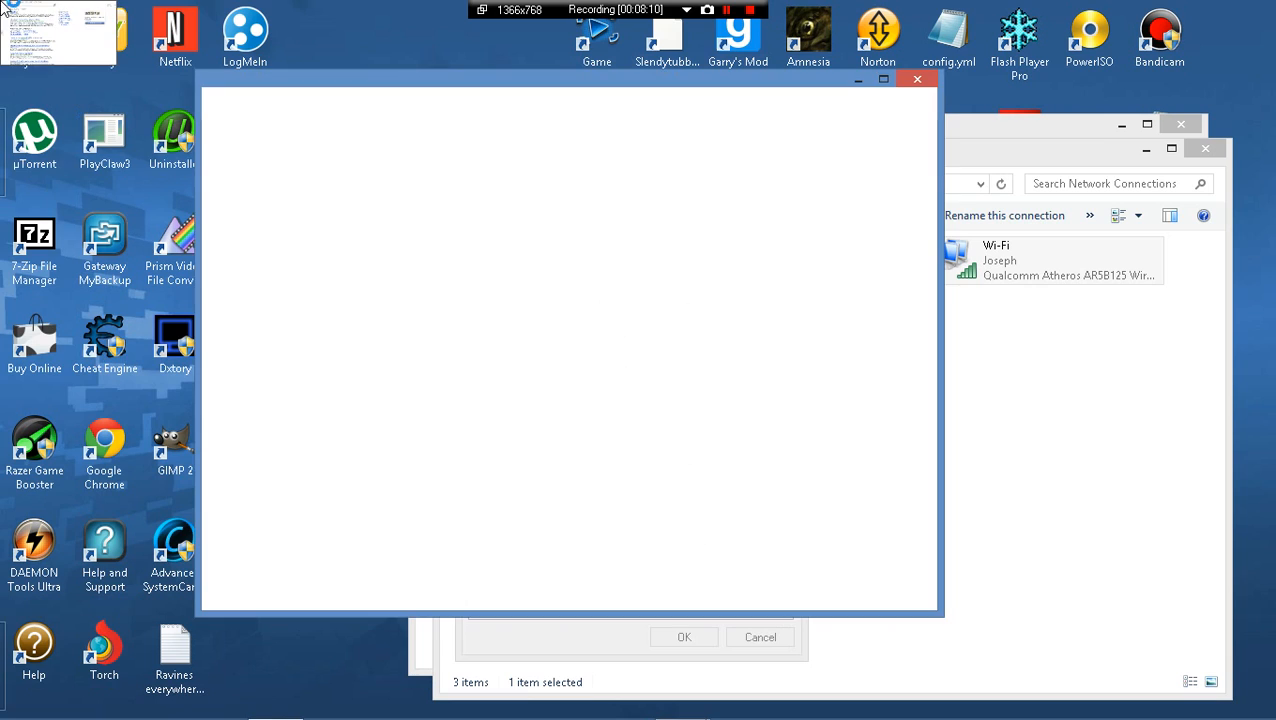
right_click(67, 62)
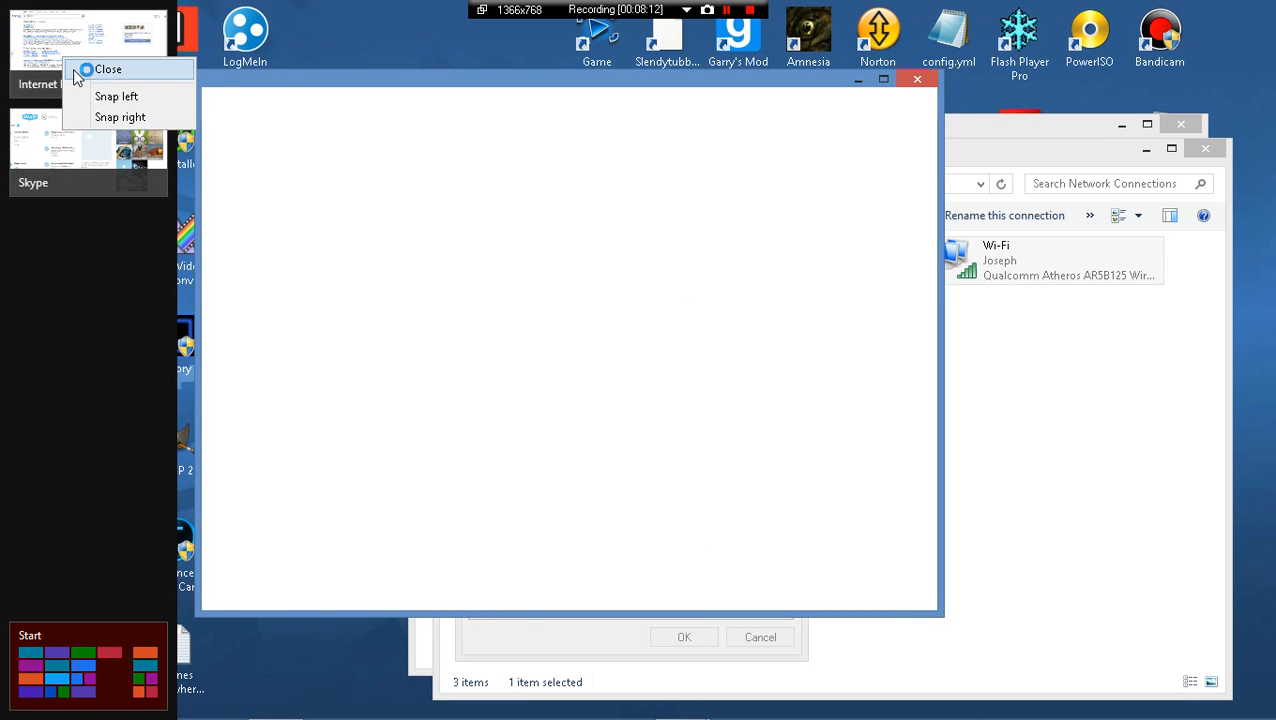
click(76, 72)
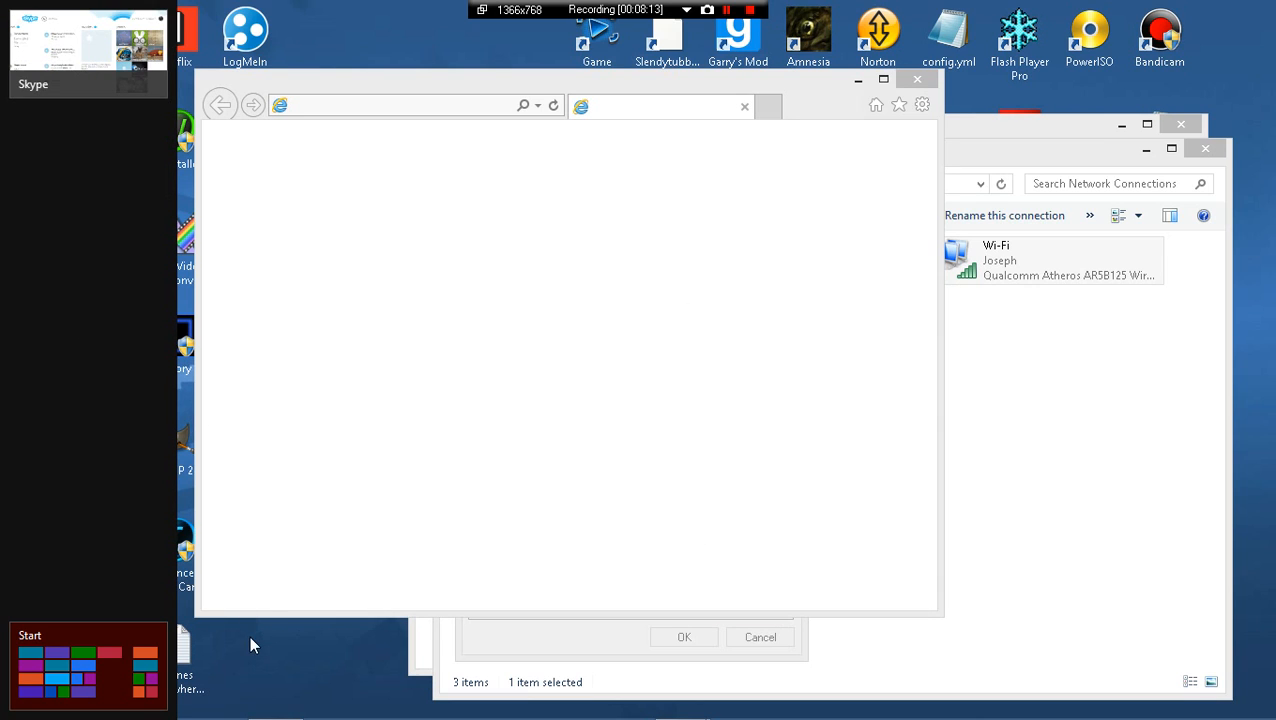
click(564, 91)
mouse_move(222, 718)
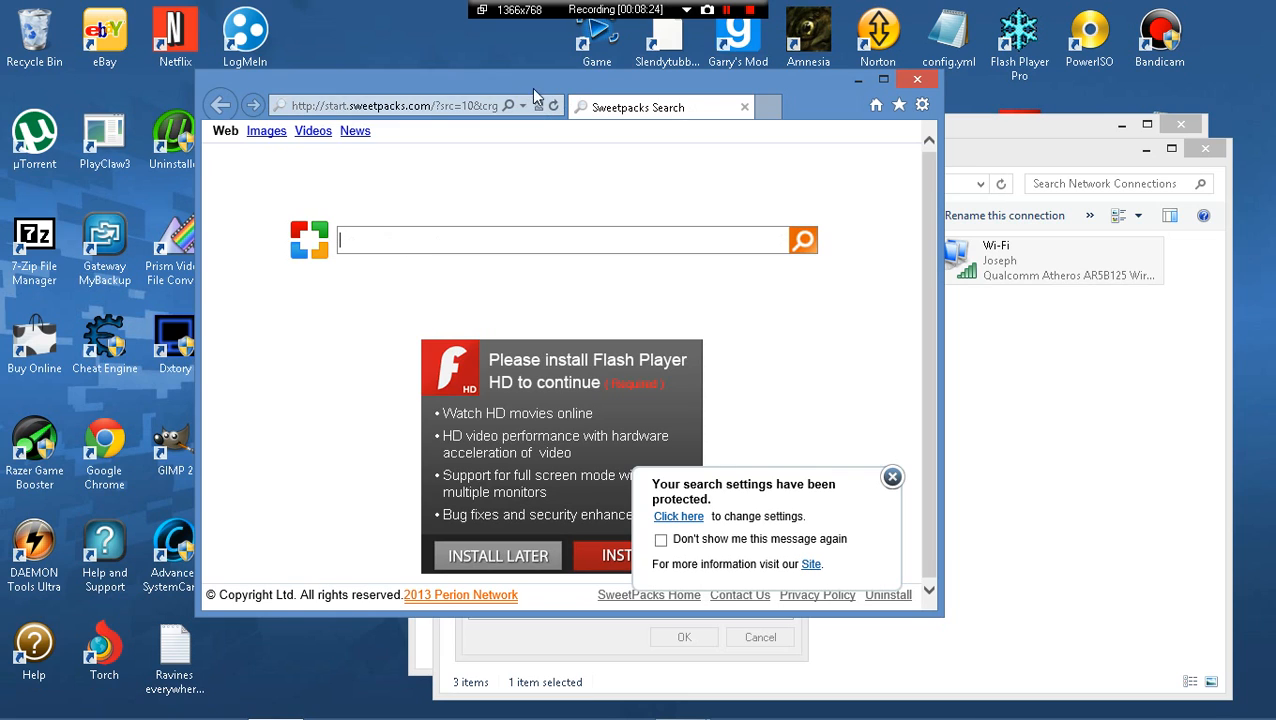
Go to the router's address 192.168.1.1 in the desktop browser
click(437, 105)
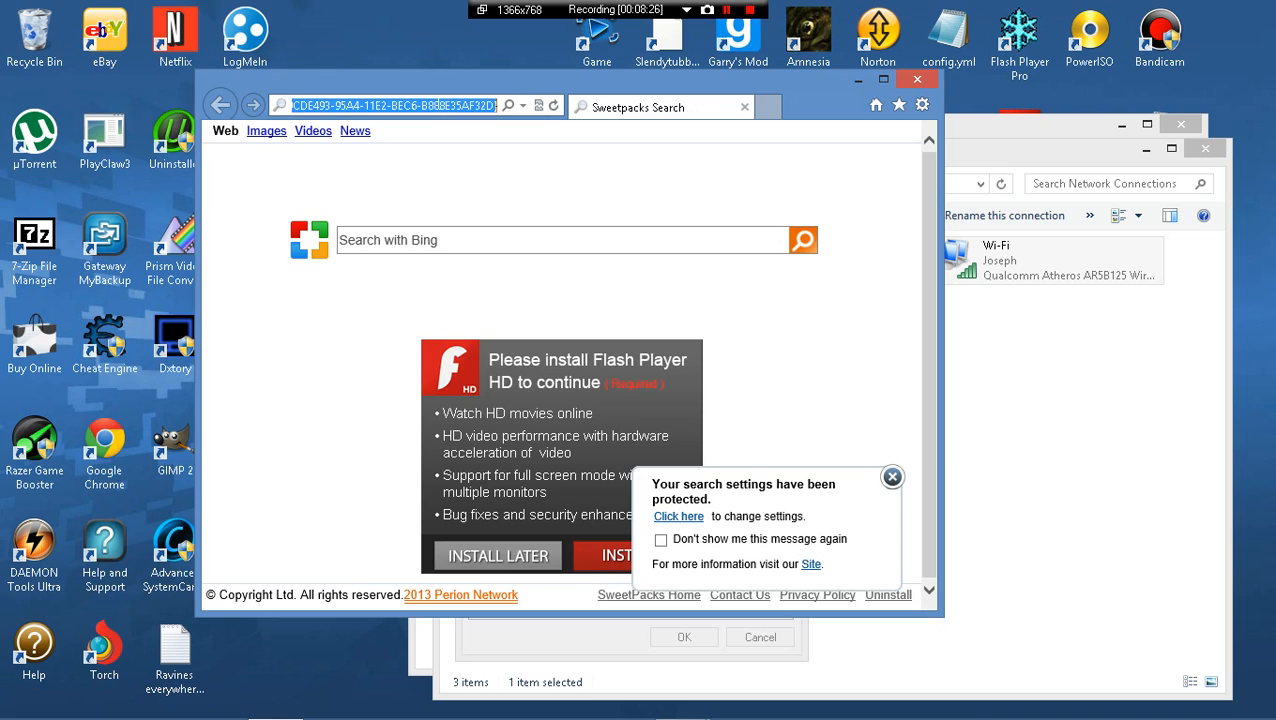
key(BackSpace)
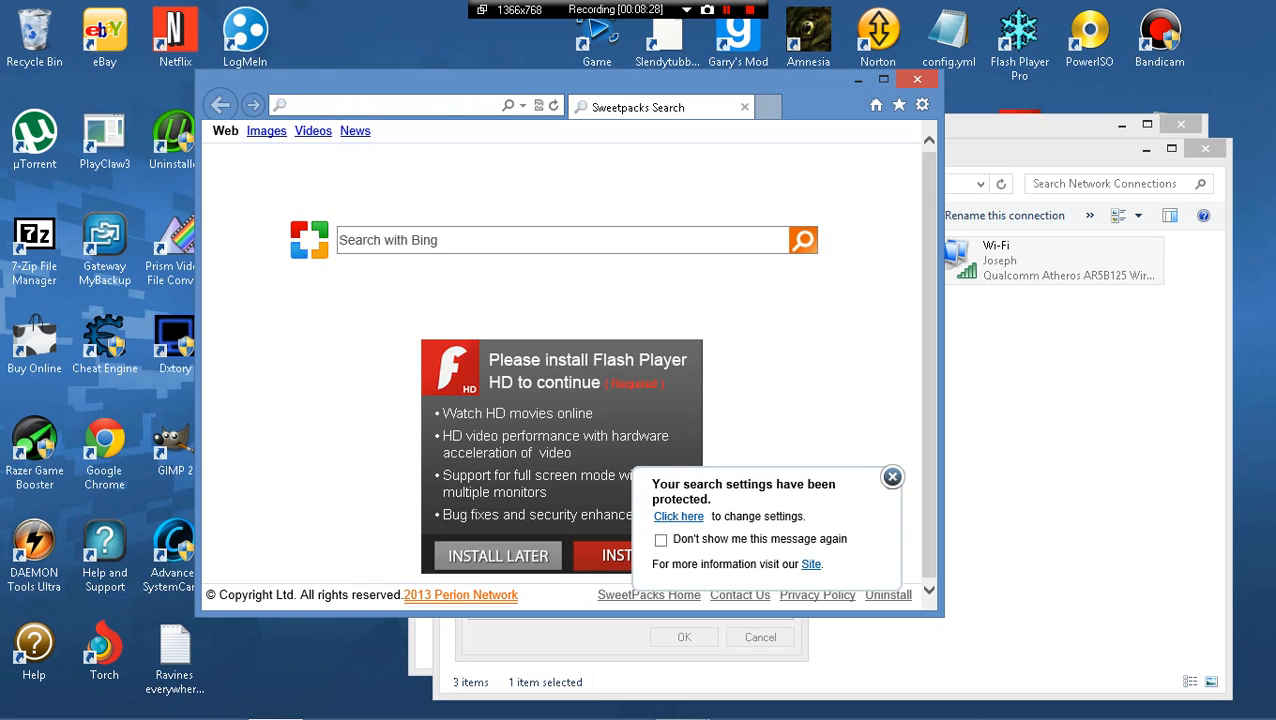
text(19)
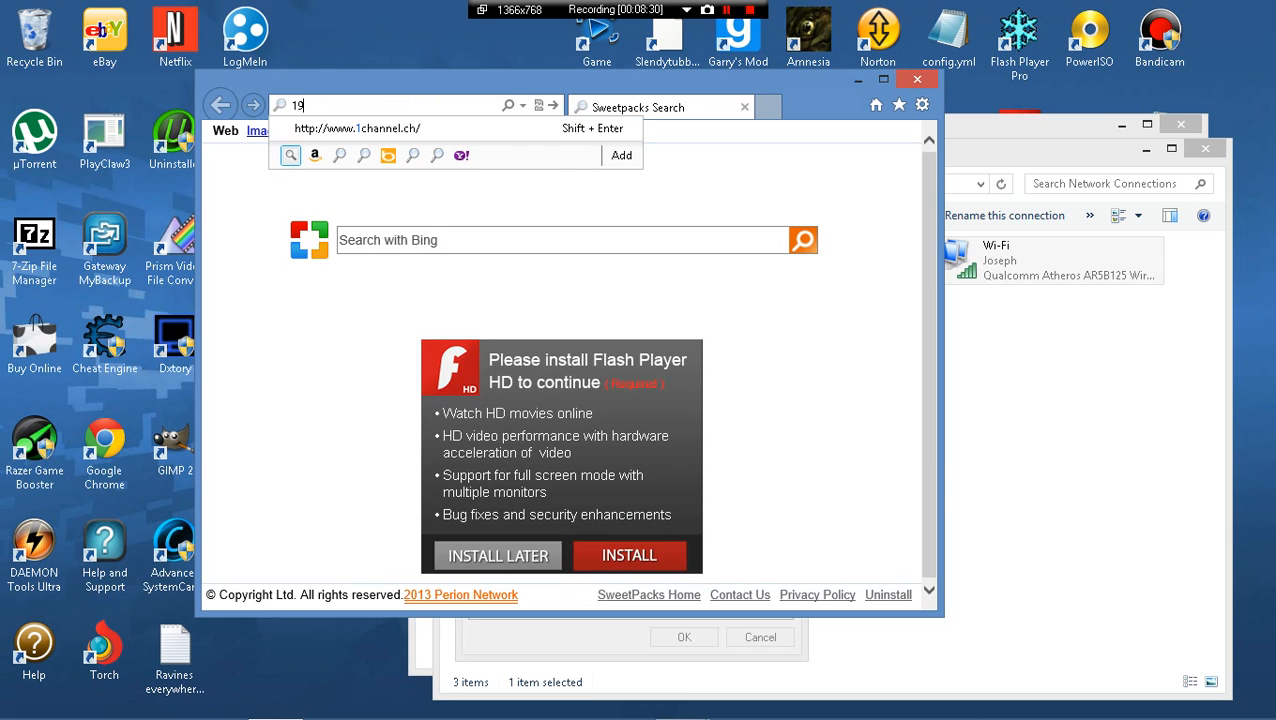
text(2.1)
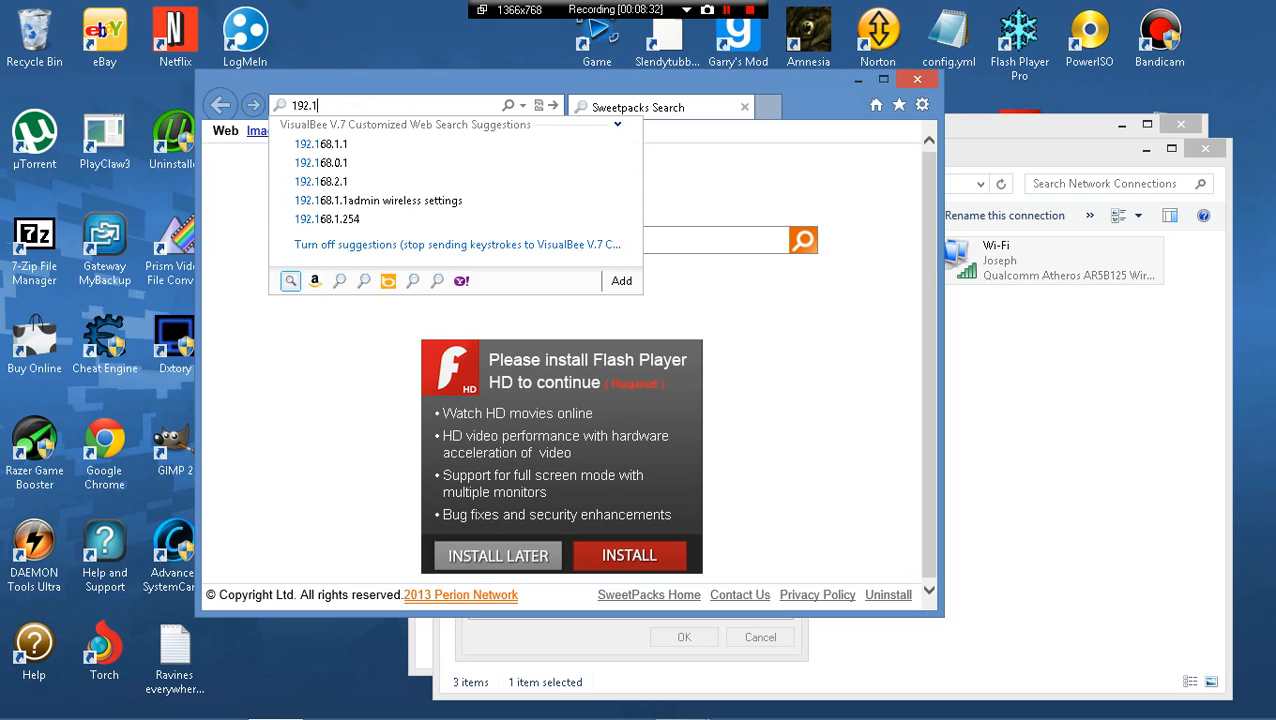
text(68.1.1)
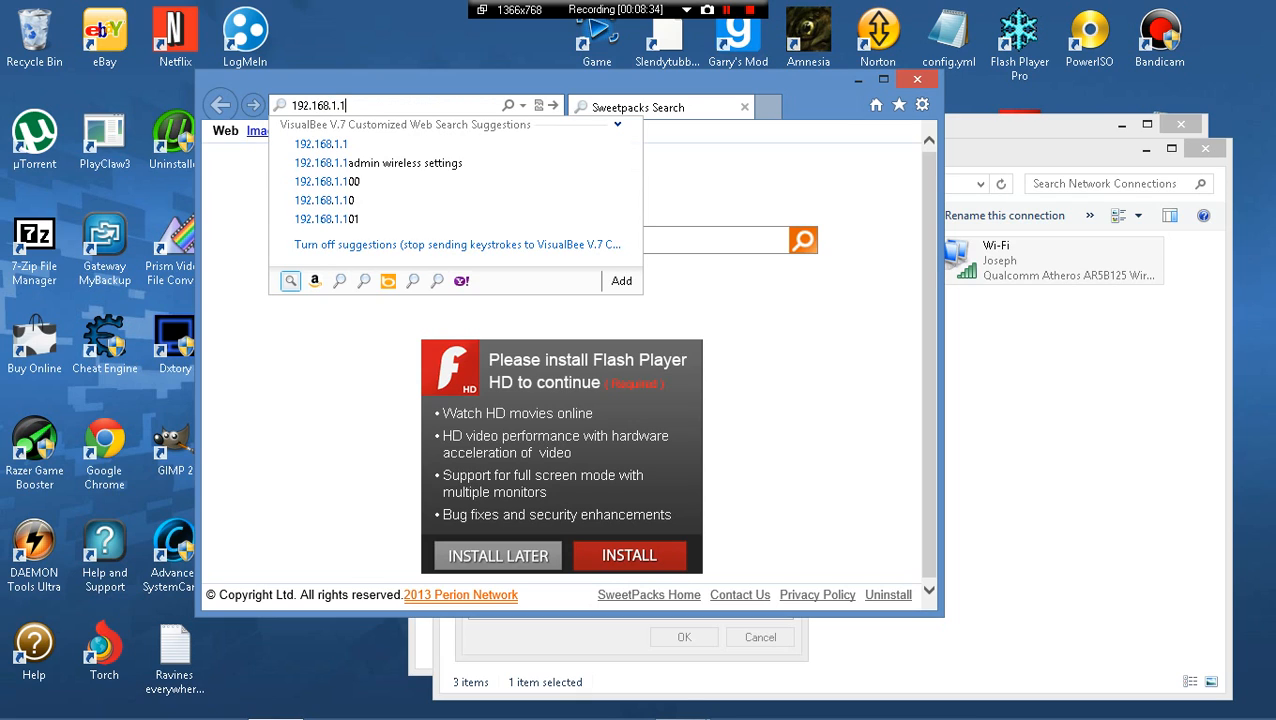
key(Return)
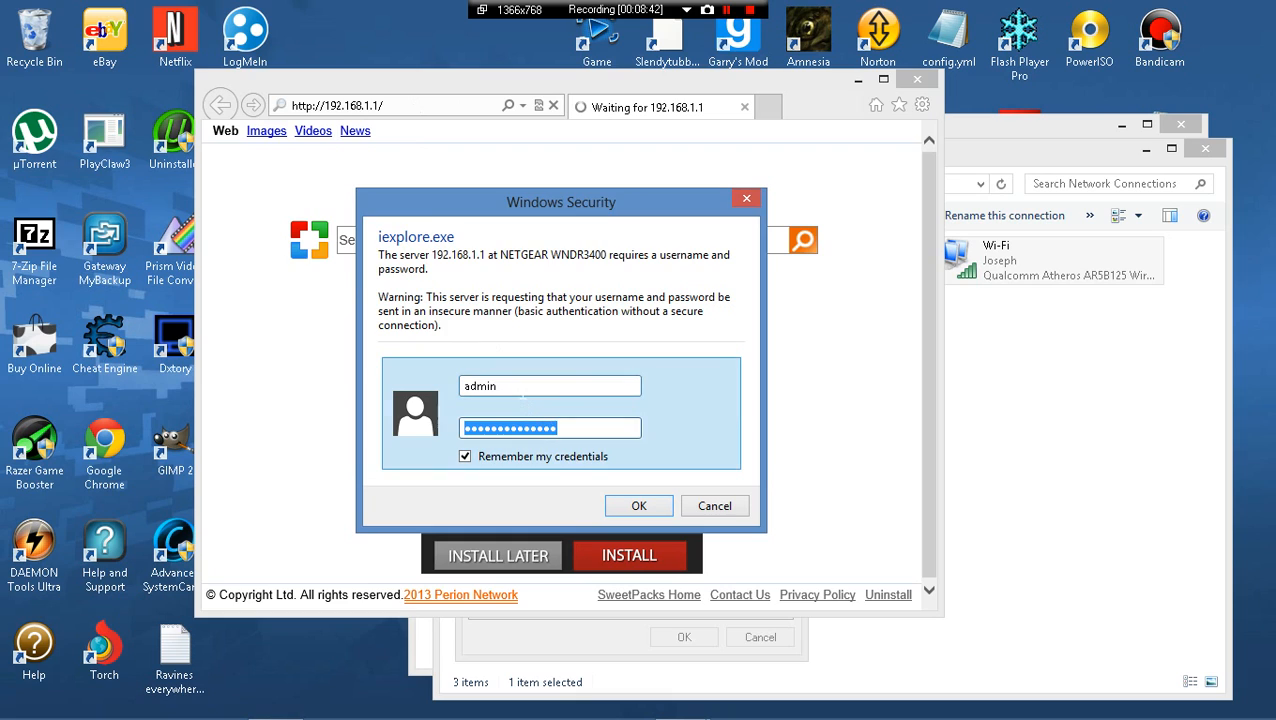
Sign in to the NETGEAR router as admin with the already filled-in password
click(590, 426)
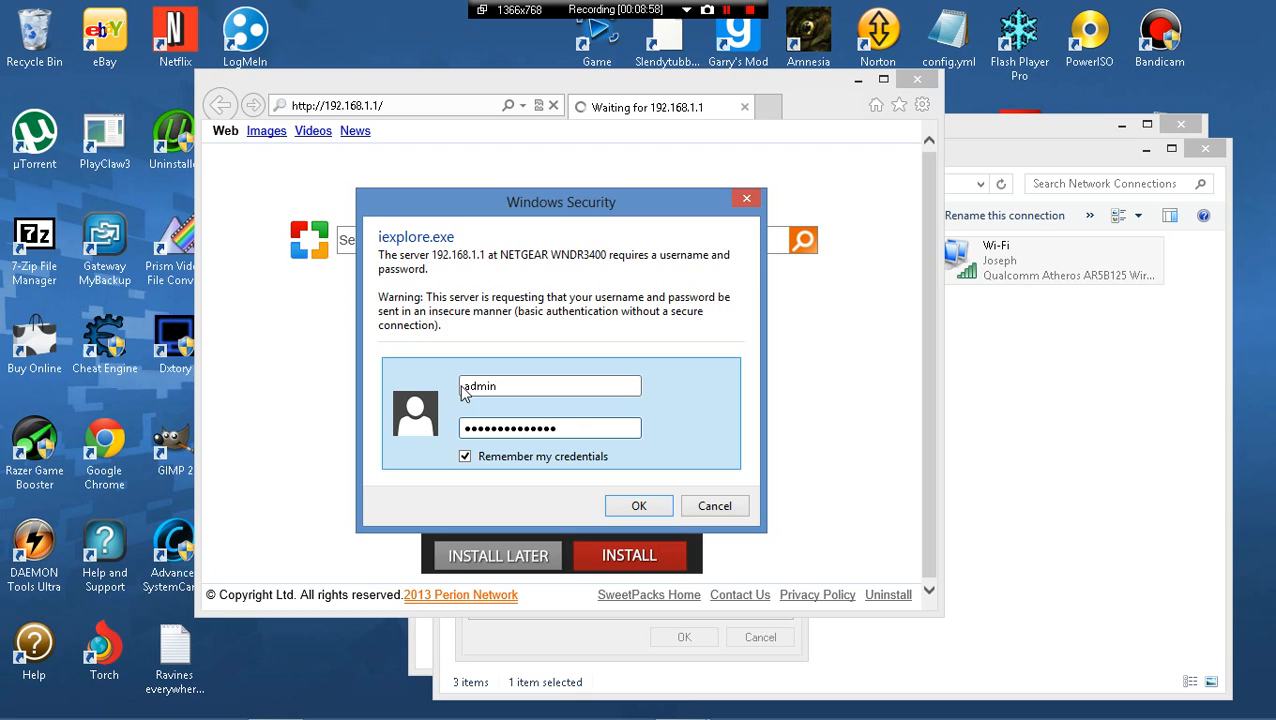
drag(462, 386, 497, 386)
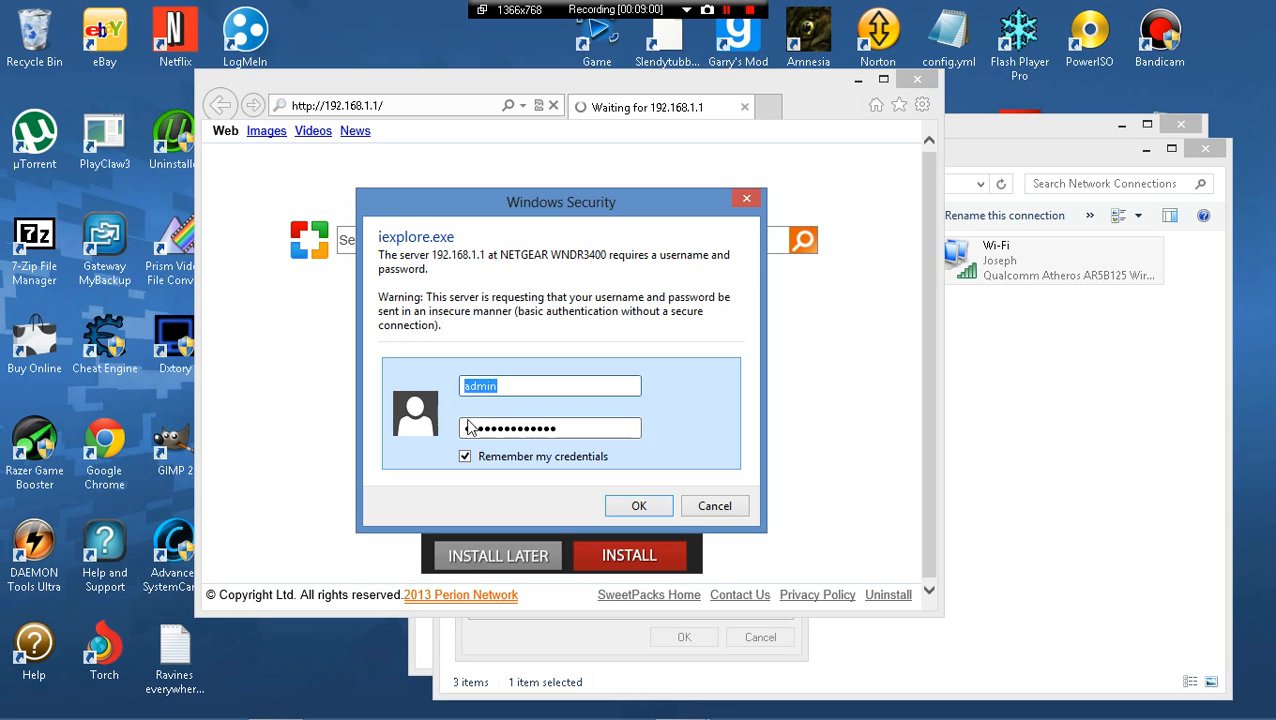
mouse_move(466, 428)
mouse_down()
mouse_move(527, 429)
mouse_move(465, 430)
mouse_up()
click(525, 387)
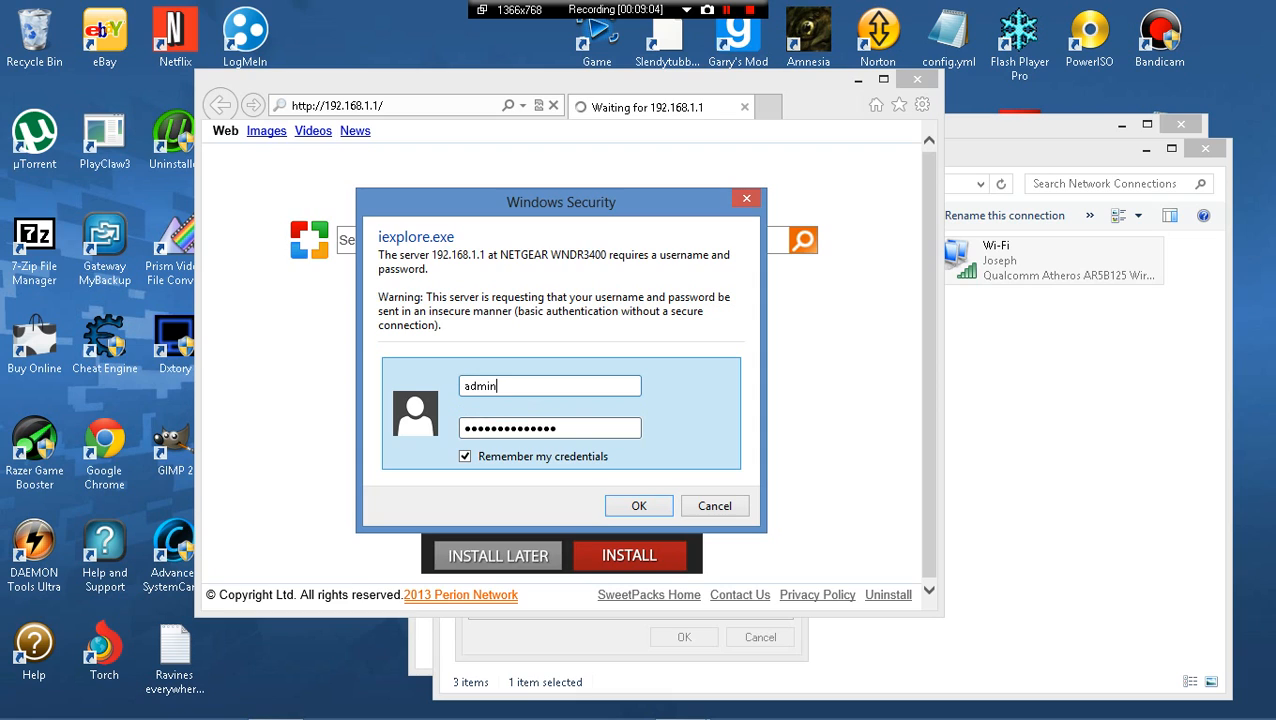
click(637, 506)
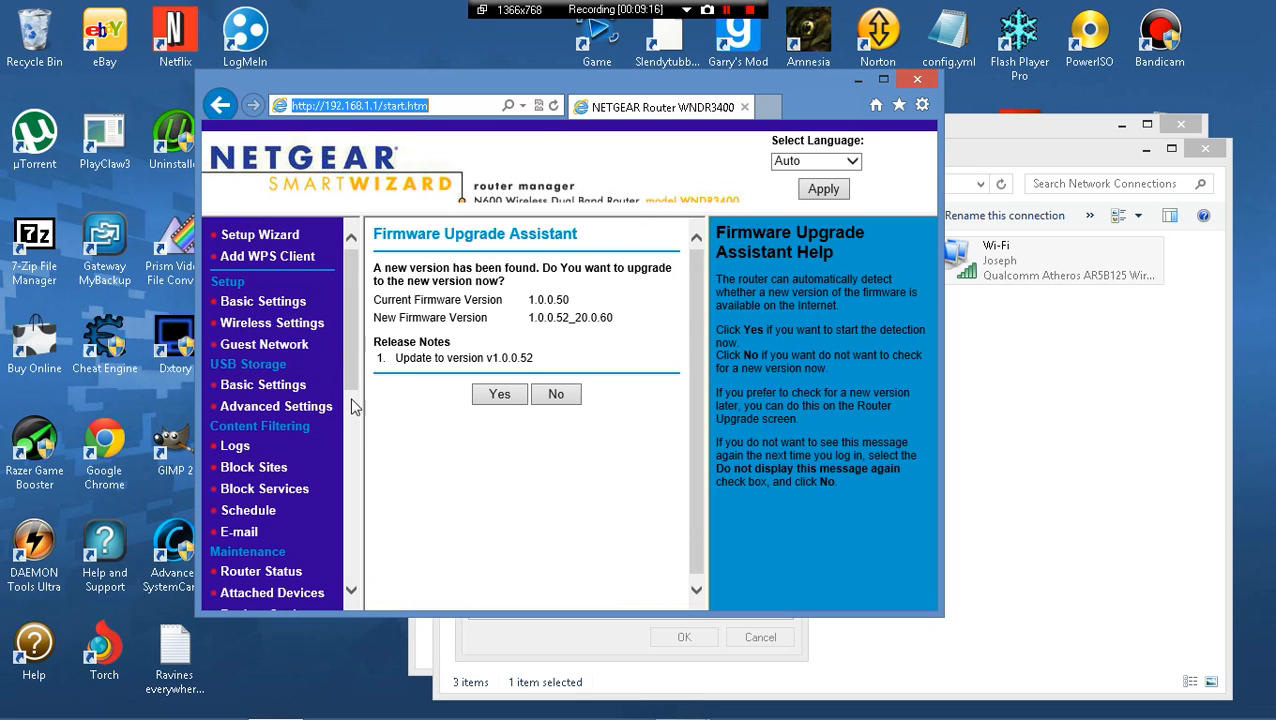
Open the router's Basic Settings under Setup and examine the Internet IP address, subnet mask, gateway and DNS server entries
click(240, 309)
scroll(546, 427, down, 1)
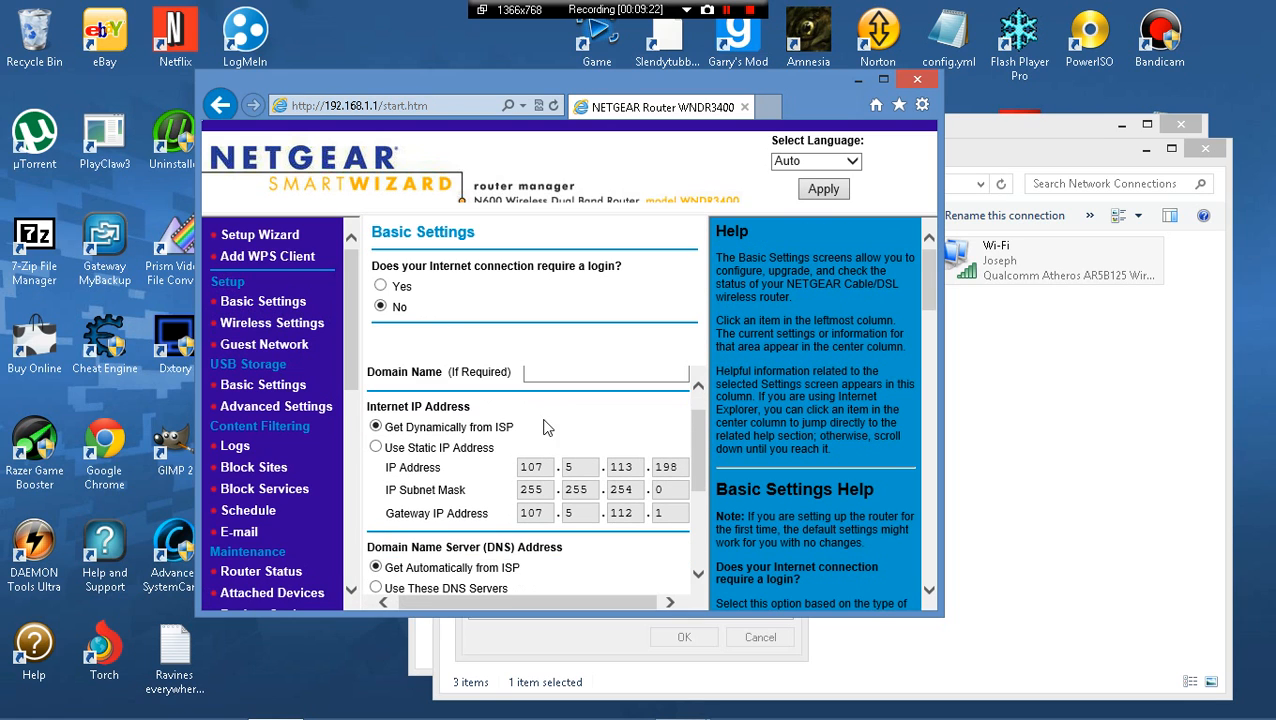
scroll(482, 450, down, 1)
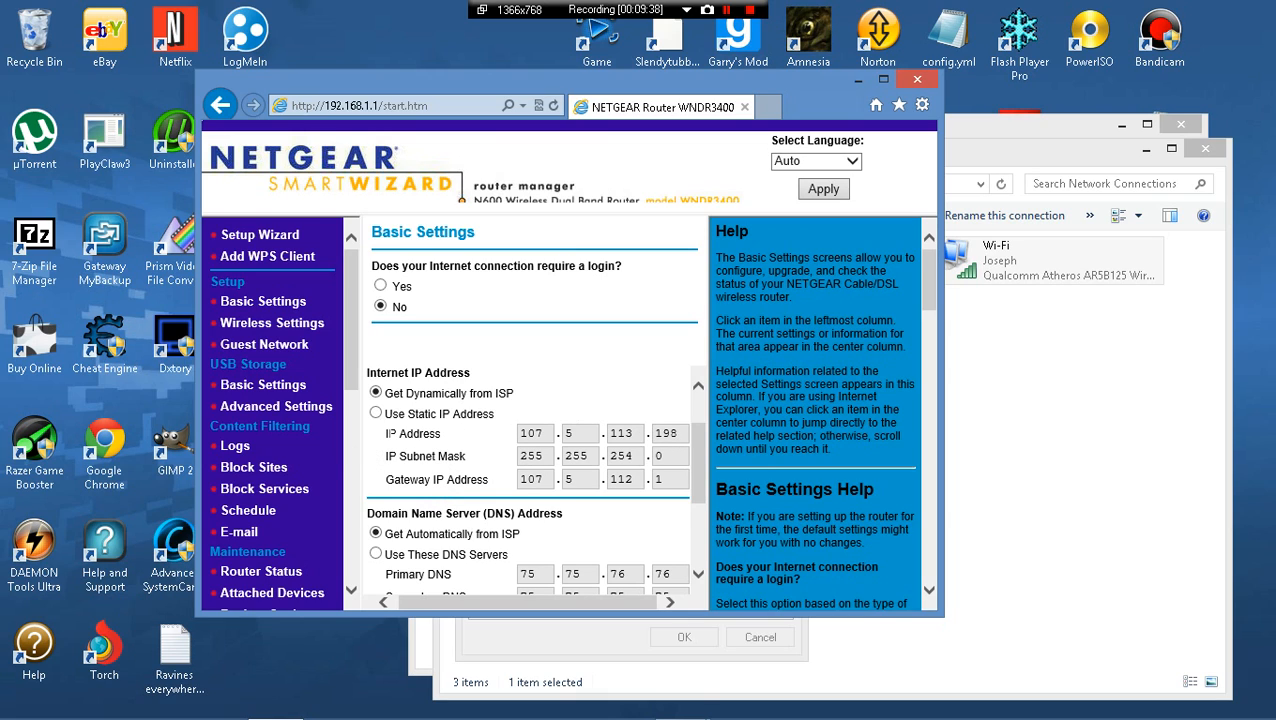
scroll(520, 476, down, 2)
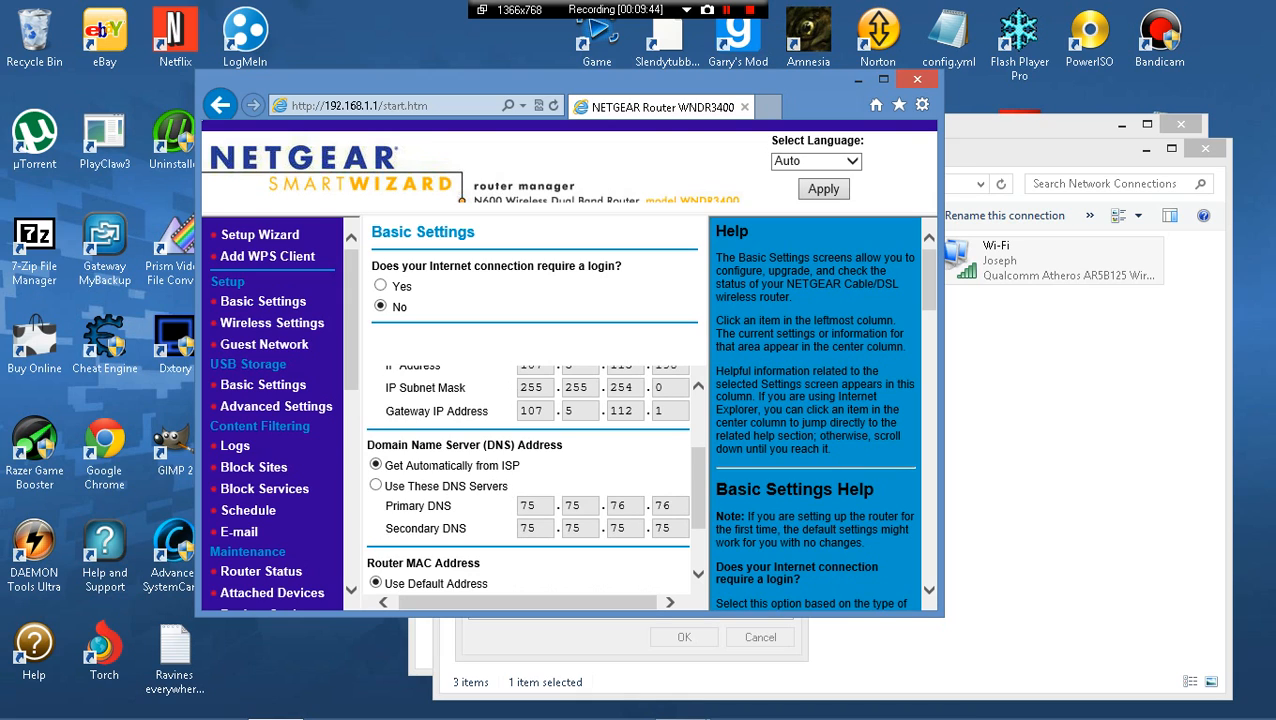
scroll(410, 461, up, 4)
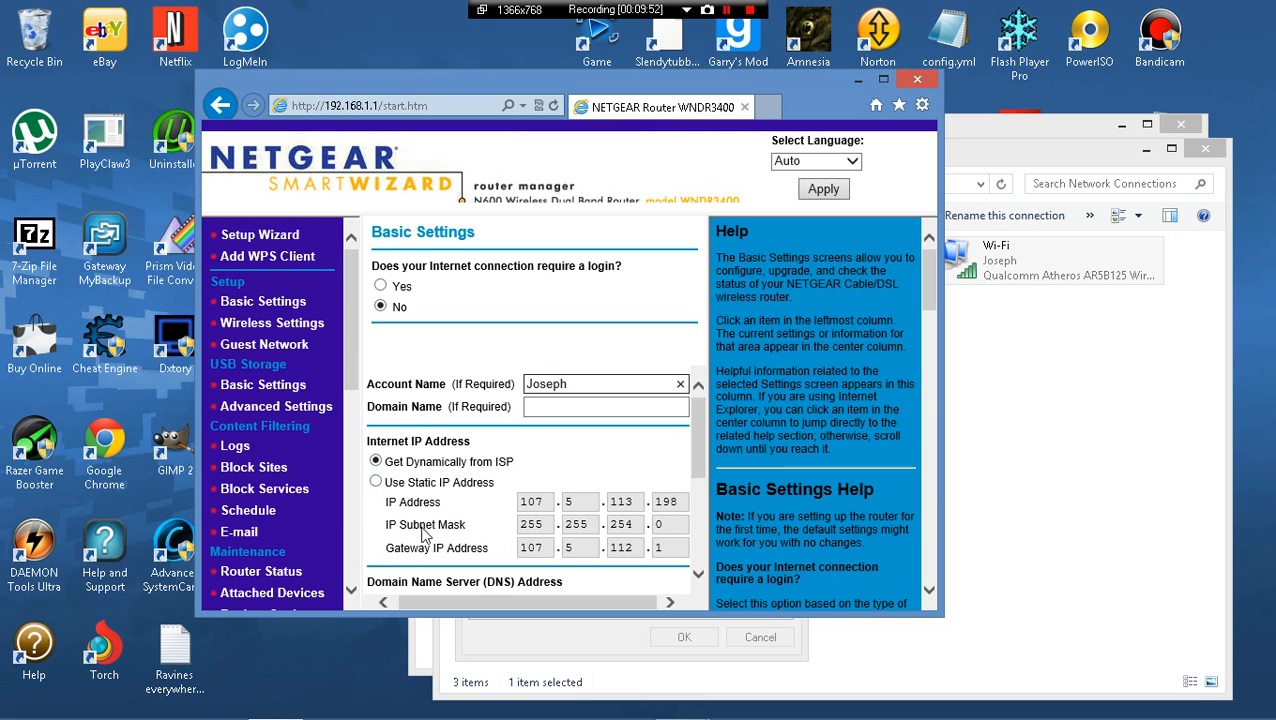
scroll(463, 480, down, 3)
scroll(465, 495, up, 2)
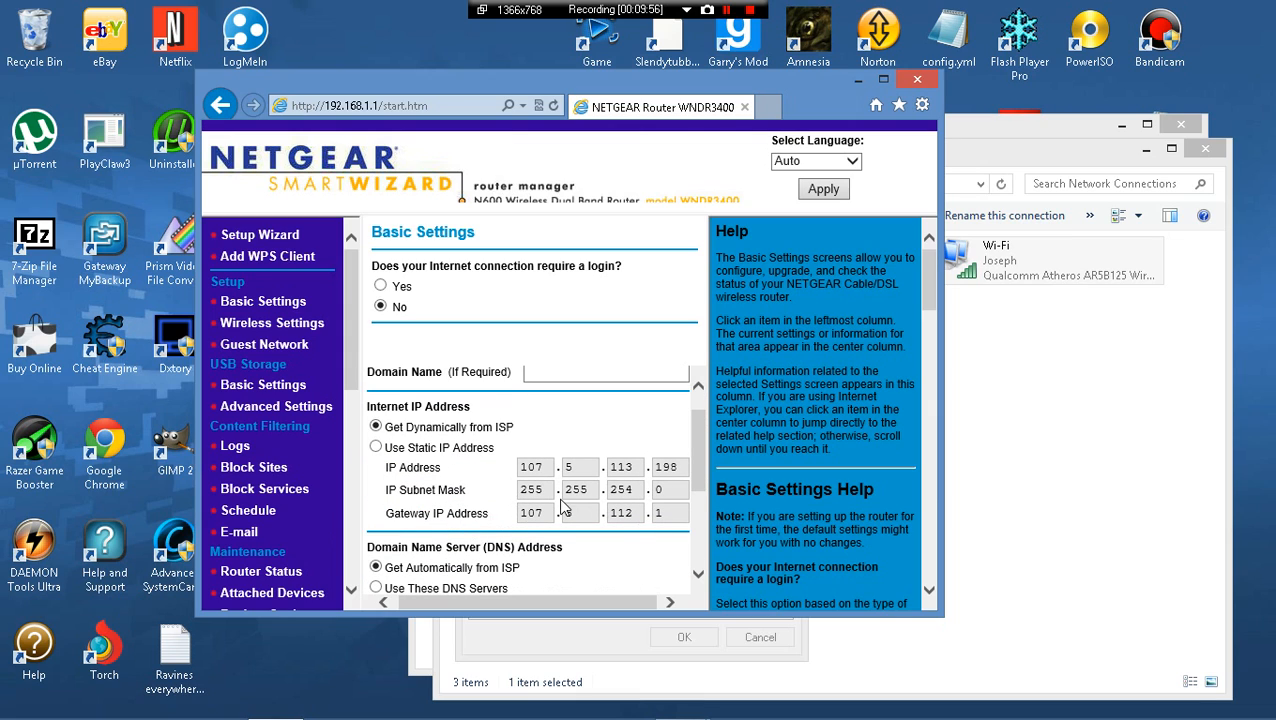
scroll(447, 424, up, 1)
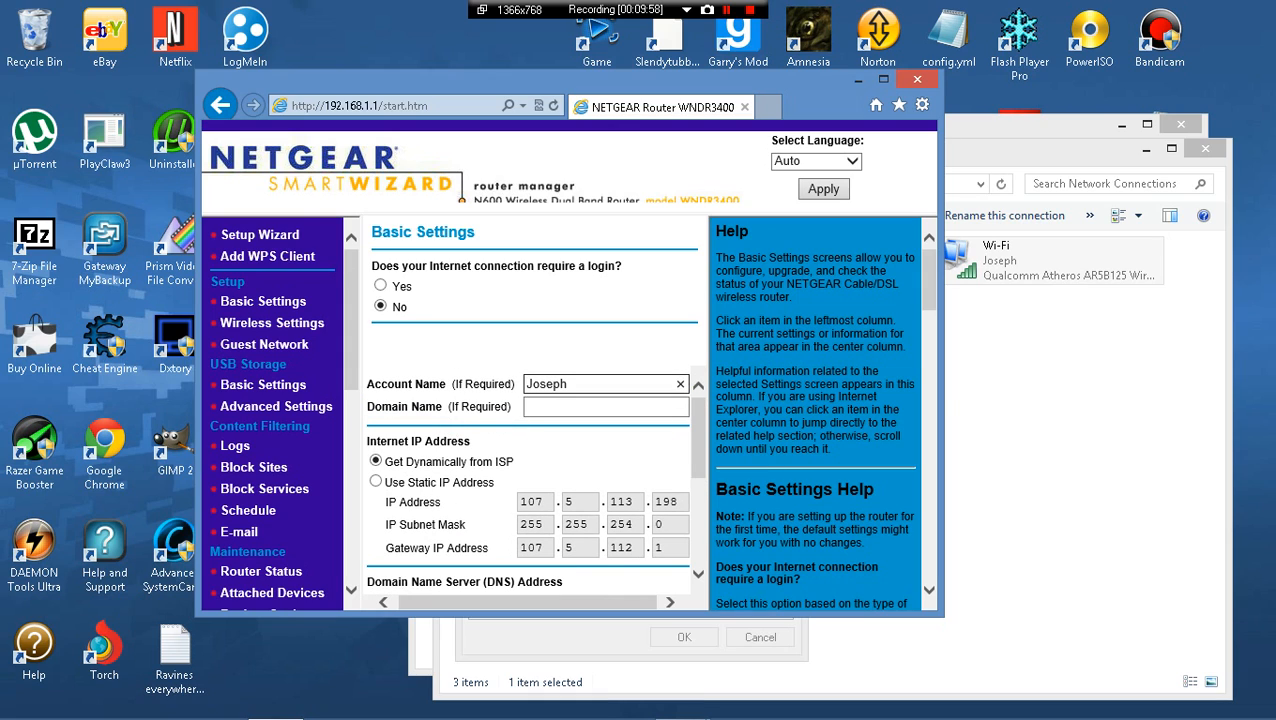
scroll(600, 465, down, 3)
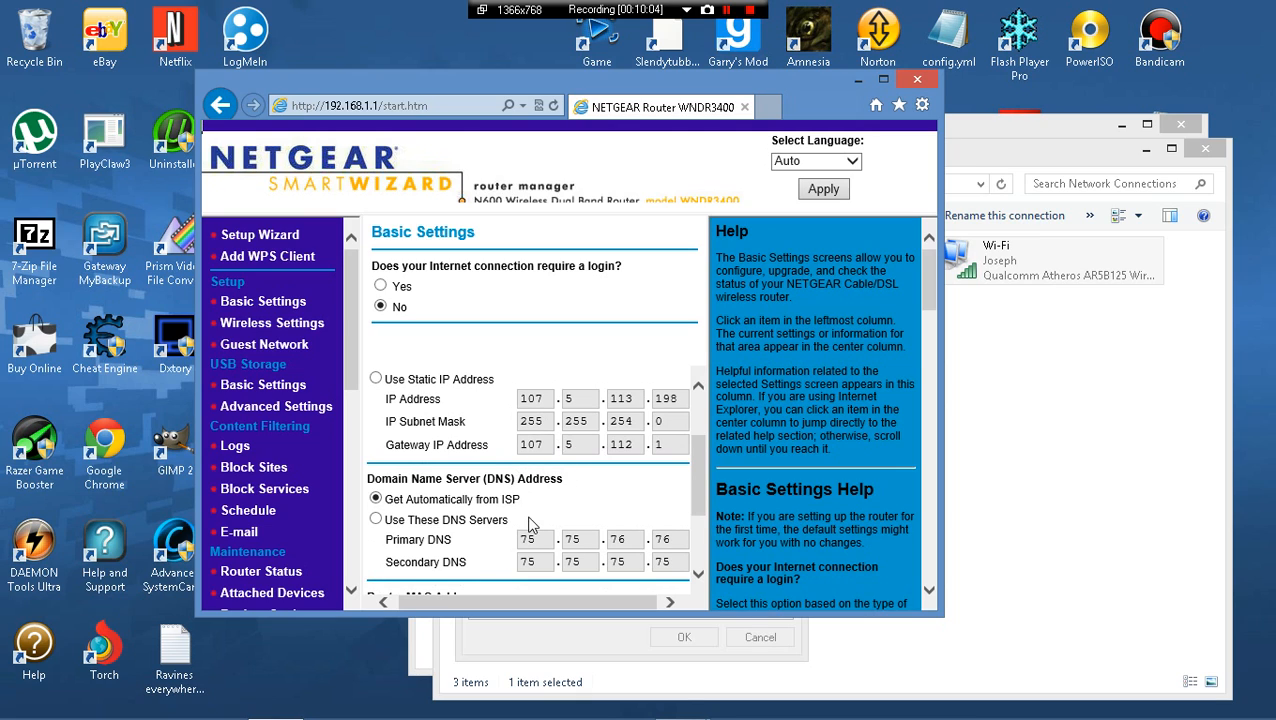
Compare the router's primary and secondary DNS entries with the DNS server addresses in the Wi-Fi adapter's IPv4 properties
scroll(530, 520, down, 1)
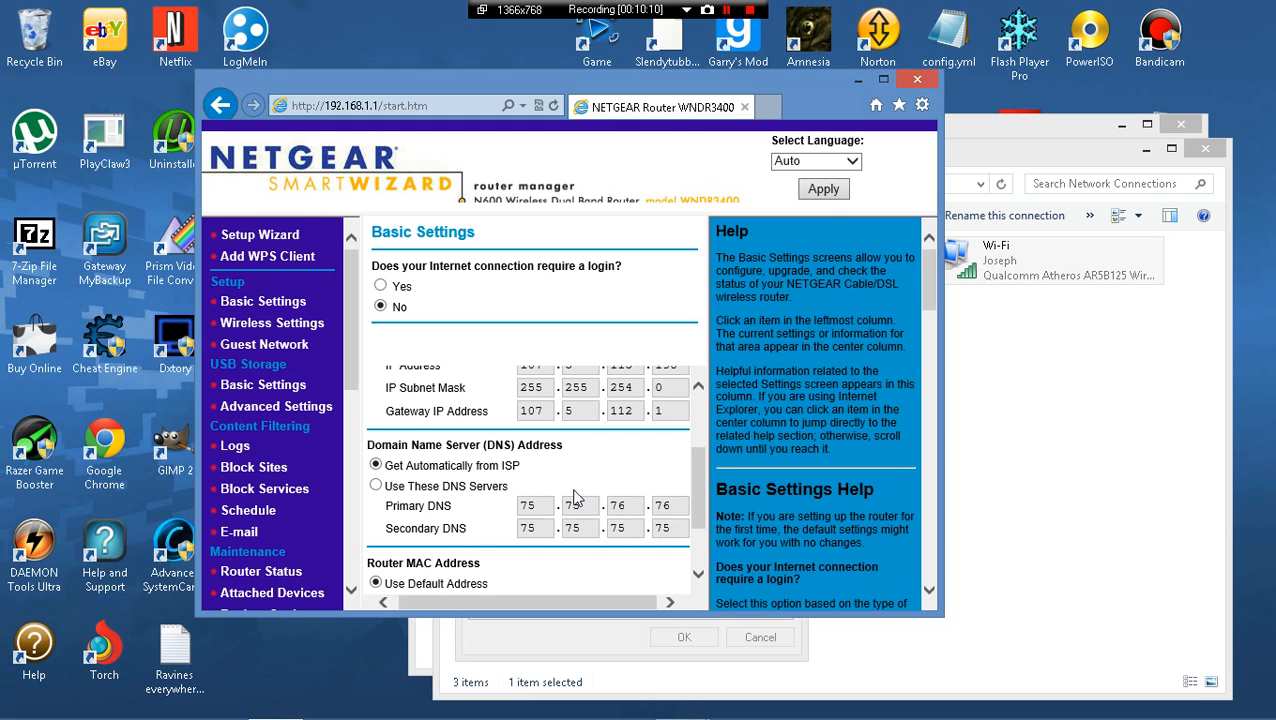
click(1094, 175)
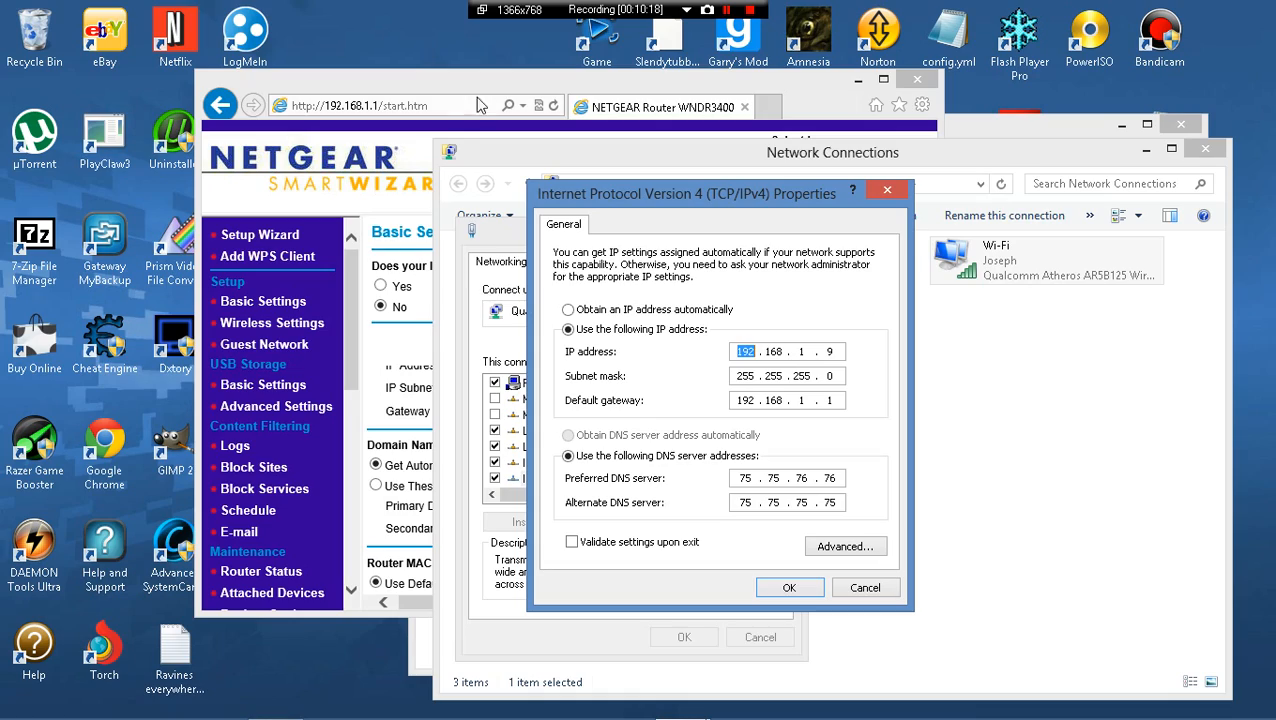
drag(492, 90, 426, 92)
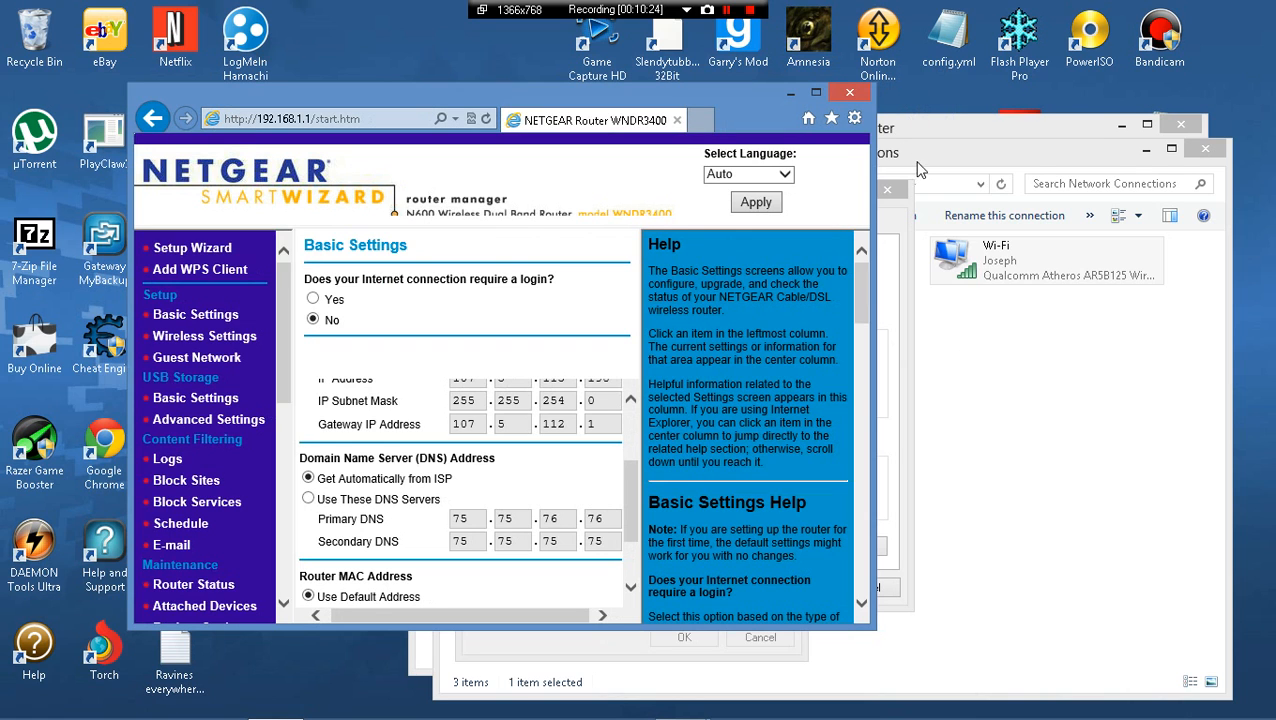
click(910, 238)
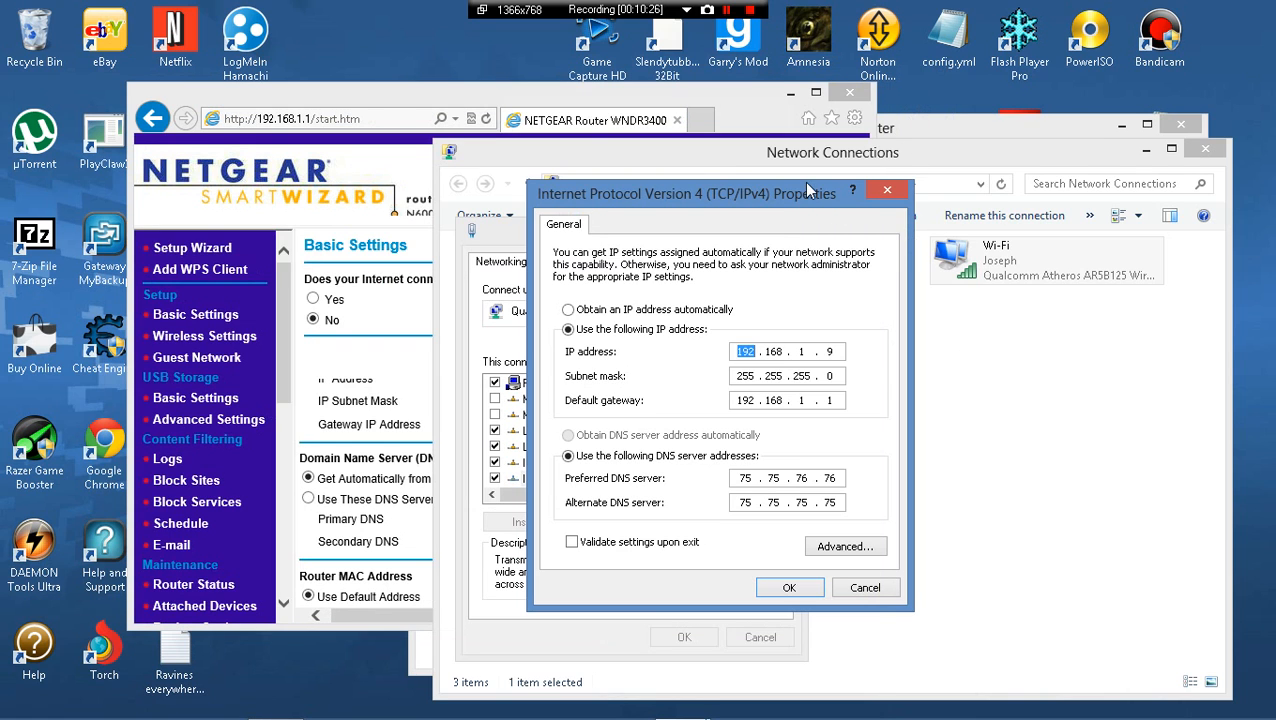
drag(778, 203, 849, 207)
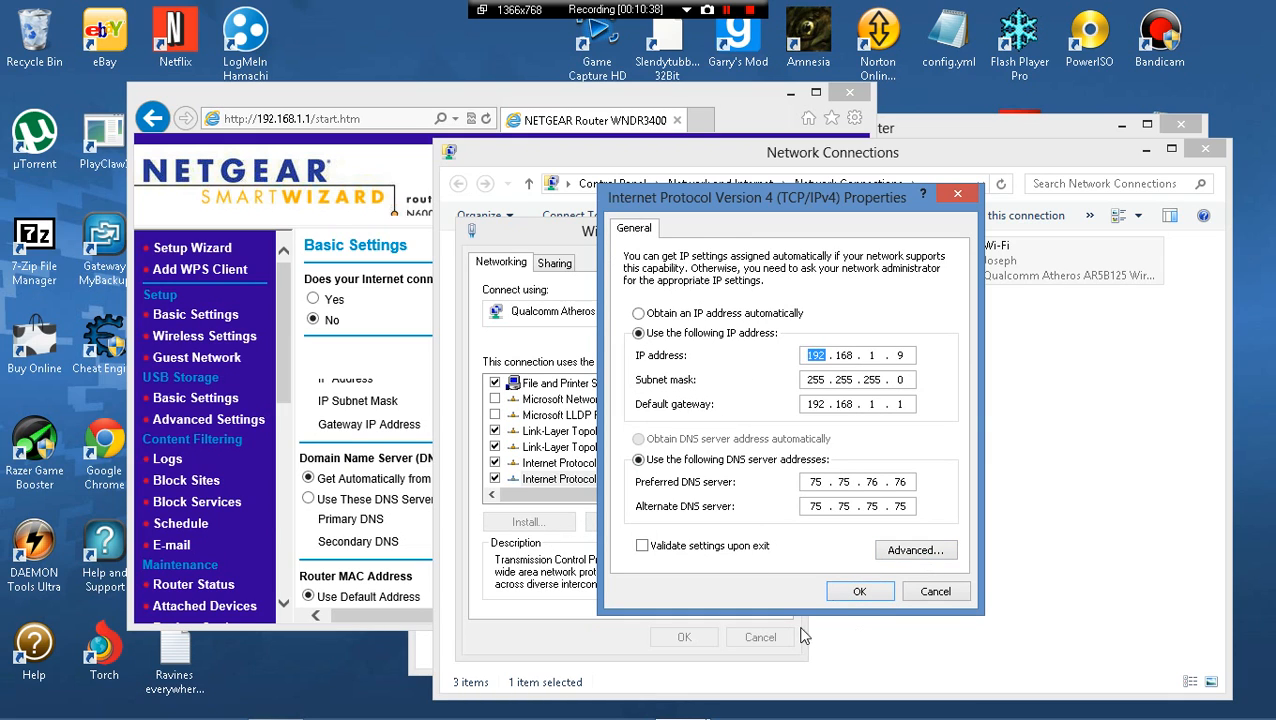
Try to apply the IPv4 settings, and close the router's browser window to bring the pending TCP/IP dialog back into view
click(845, 590)
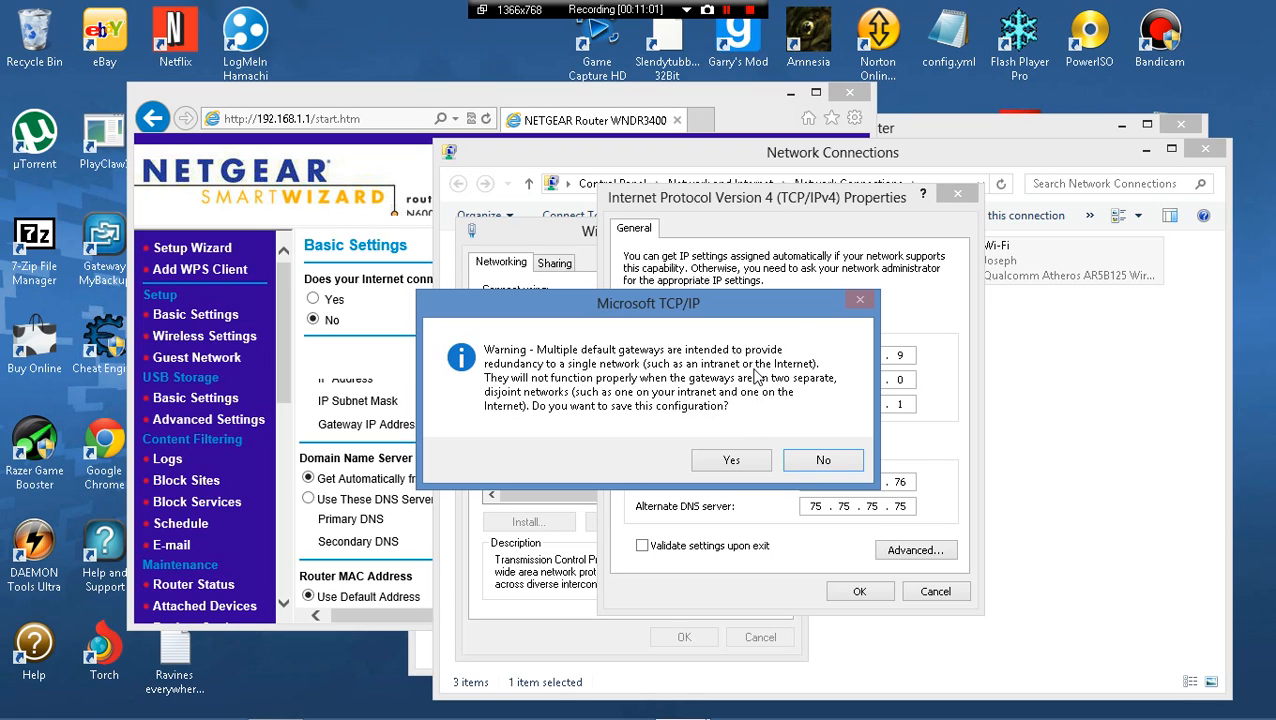
click(1000, 133)
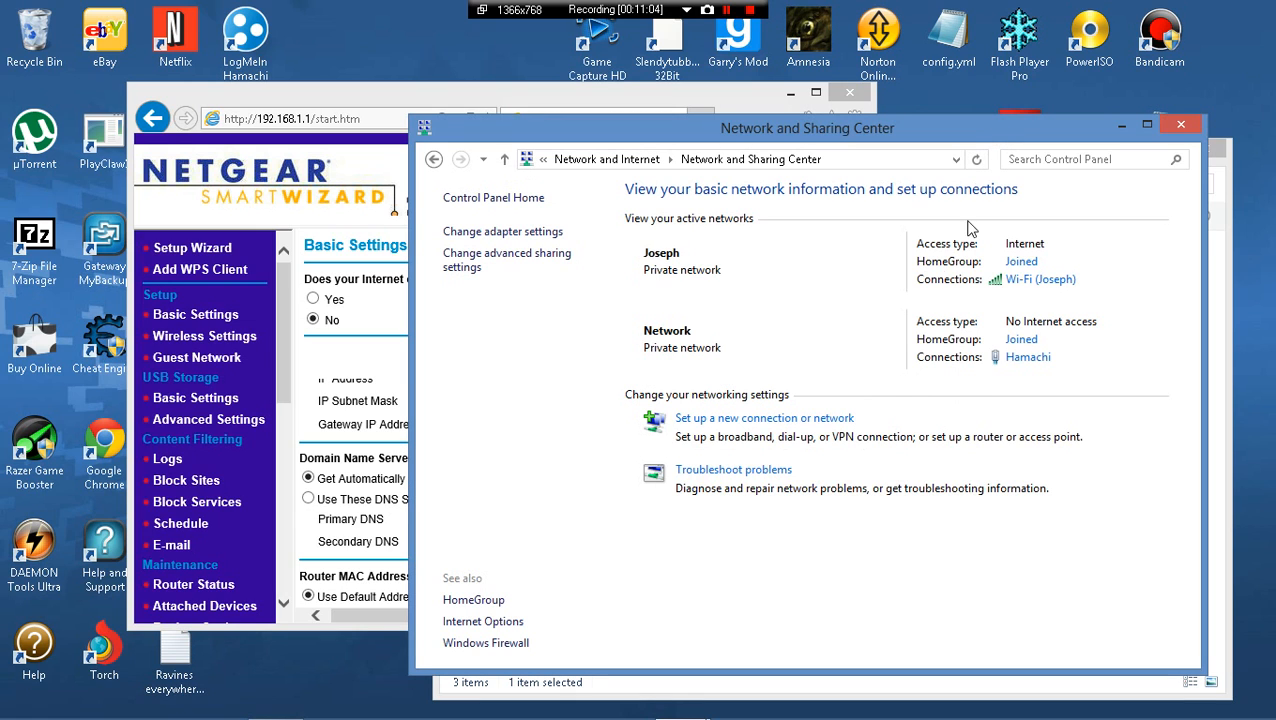
mouse_move(276, 717)
drag(928, 122, 1031, 57)
mouse_move(650, 705)
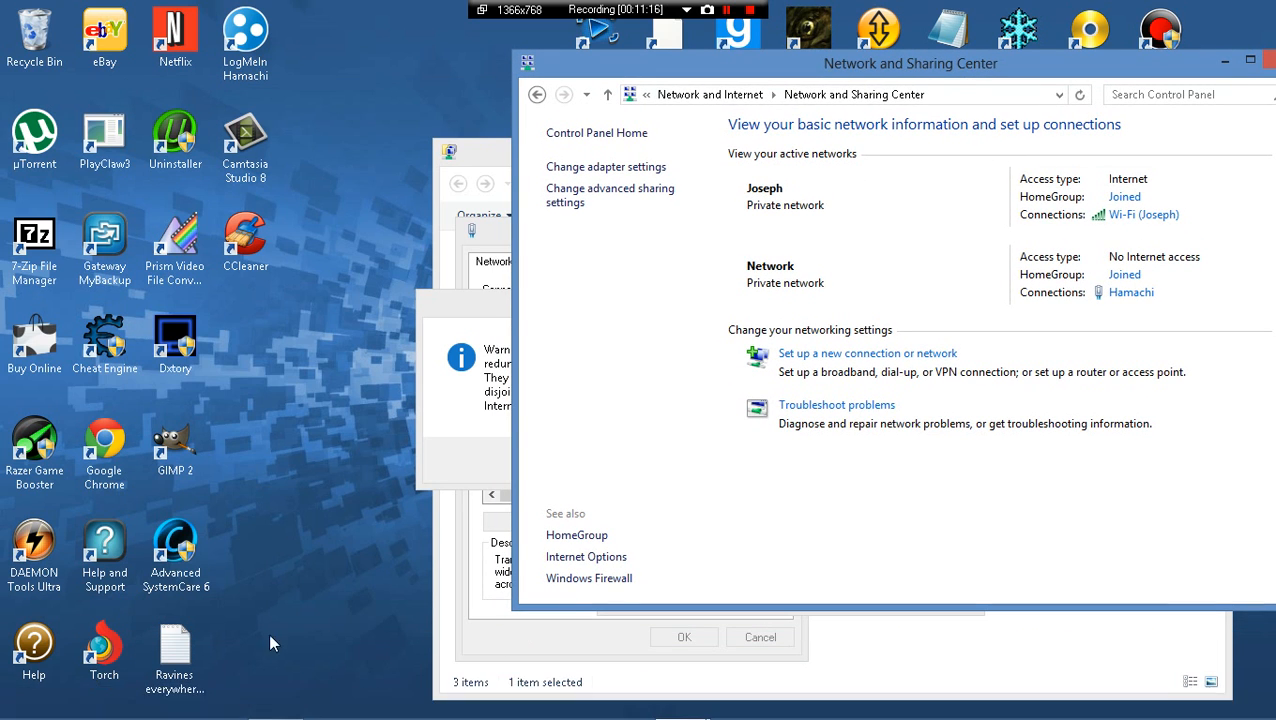
click(275, 700)
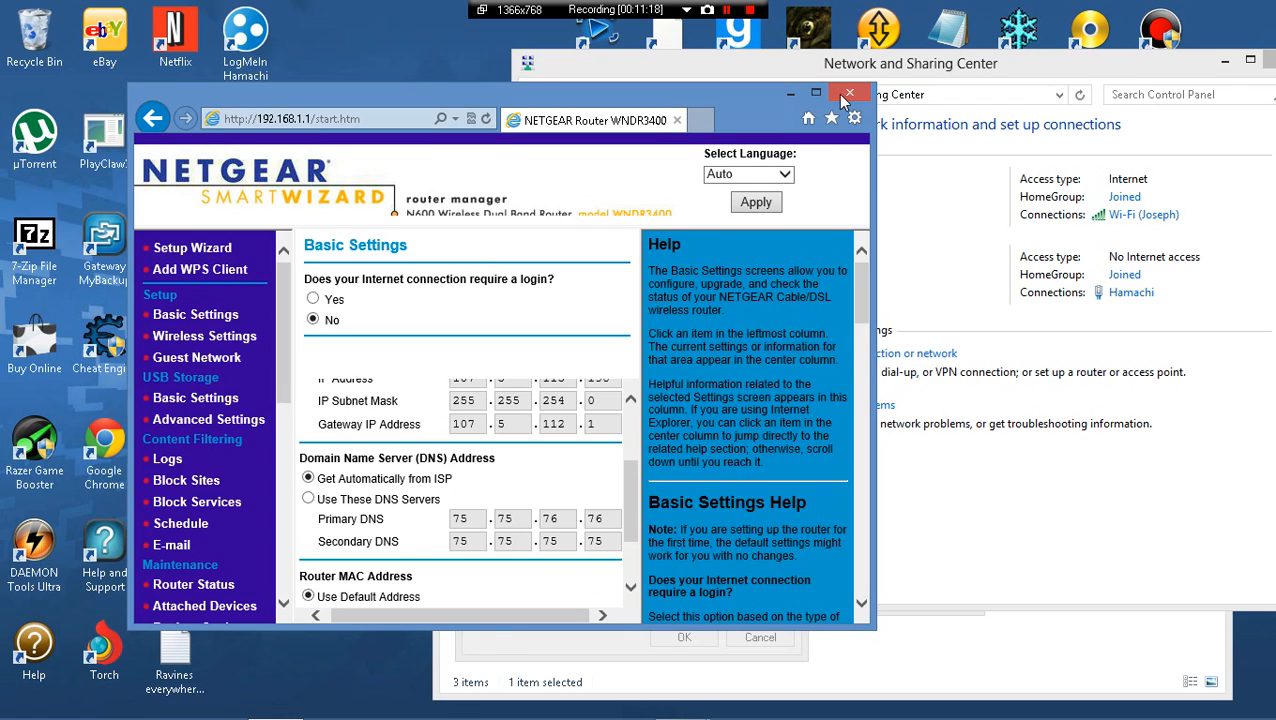
click(275, 700)
drag(866, 76, 1098, 47)
click(656, 310)
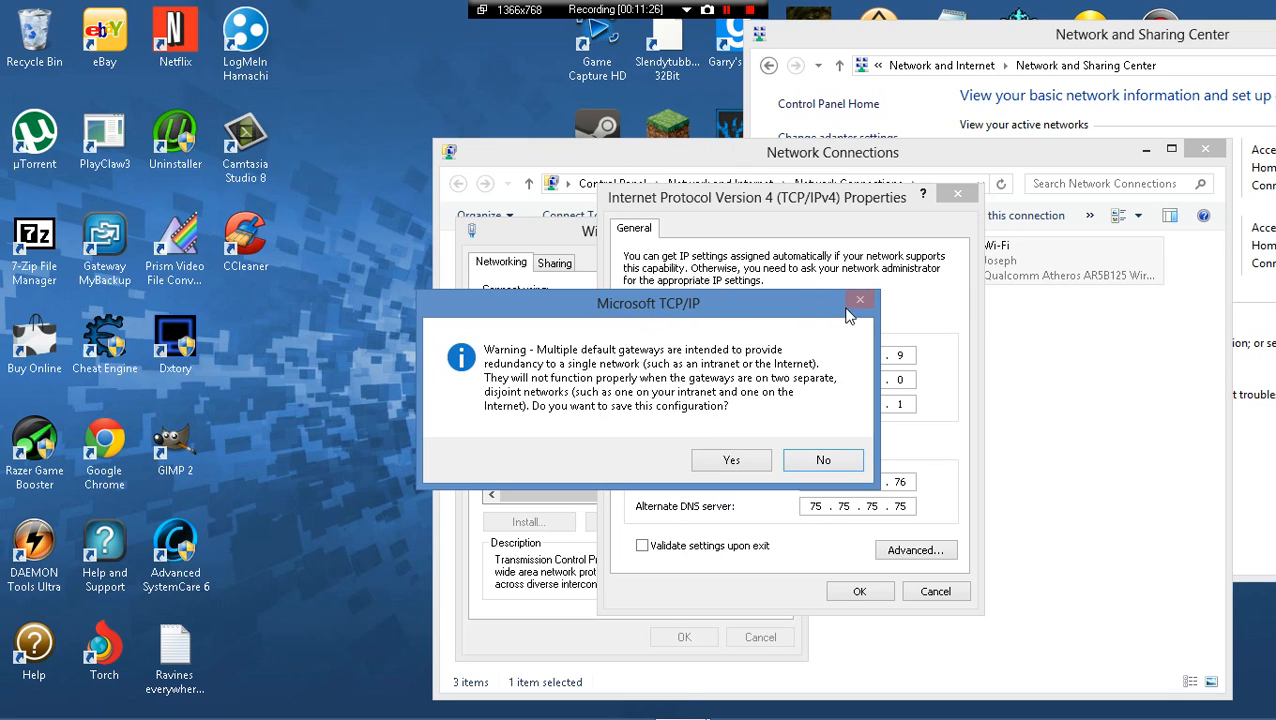
Decline saving the multiple-gateway configuration and close the IPv4 and Wi-Fi properties without applying changes
click(826, 466)
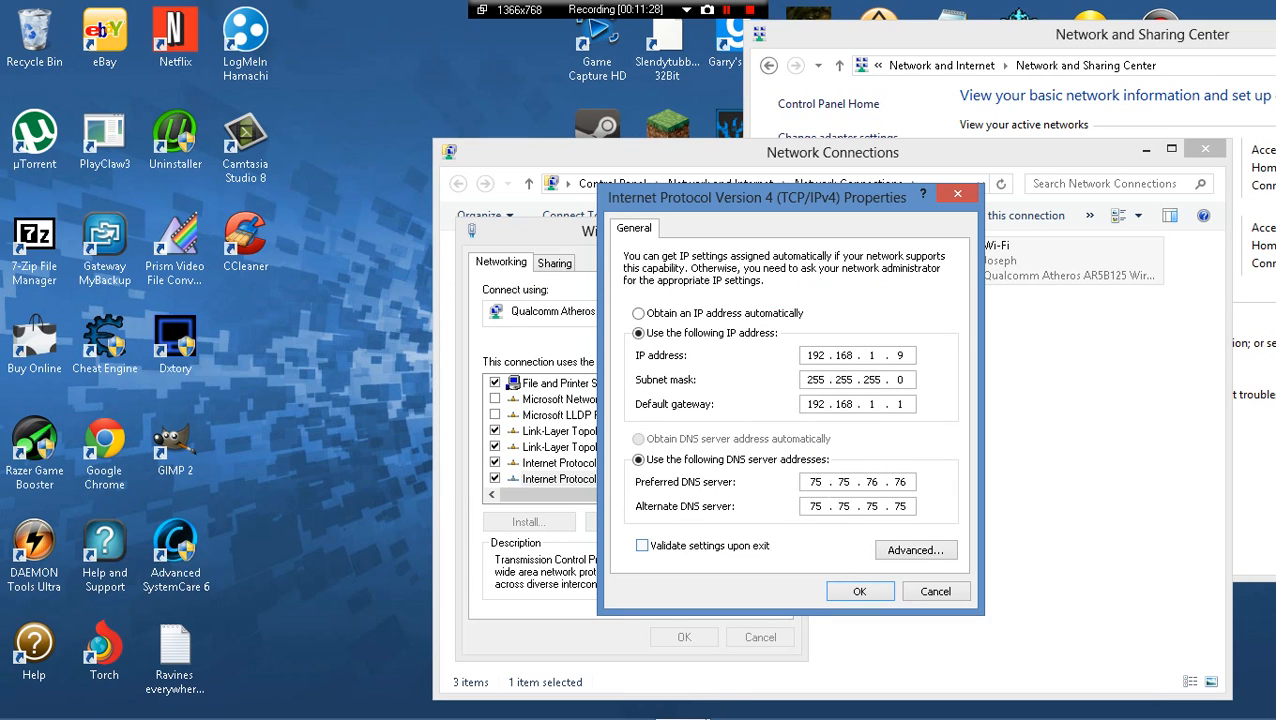
click(935, 592)
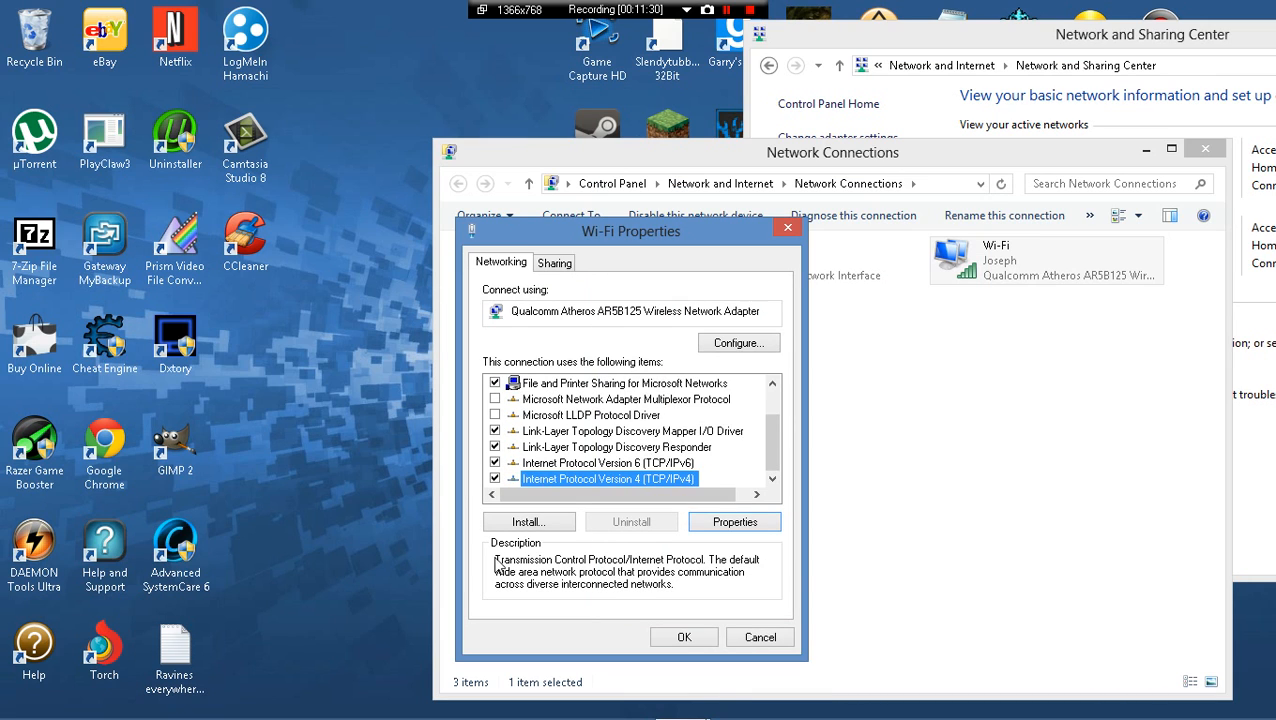
click(556, 264)
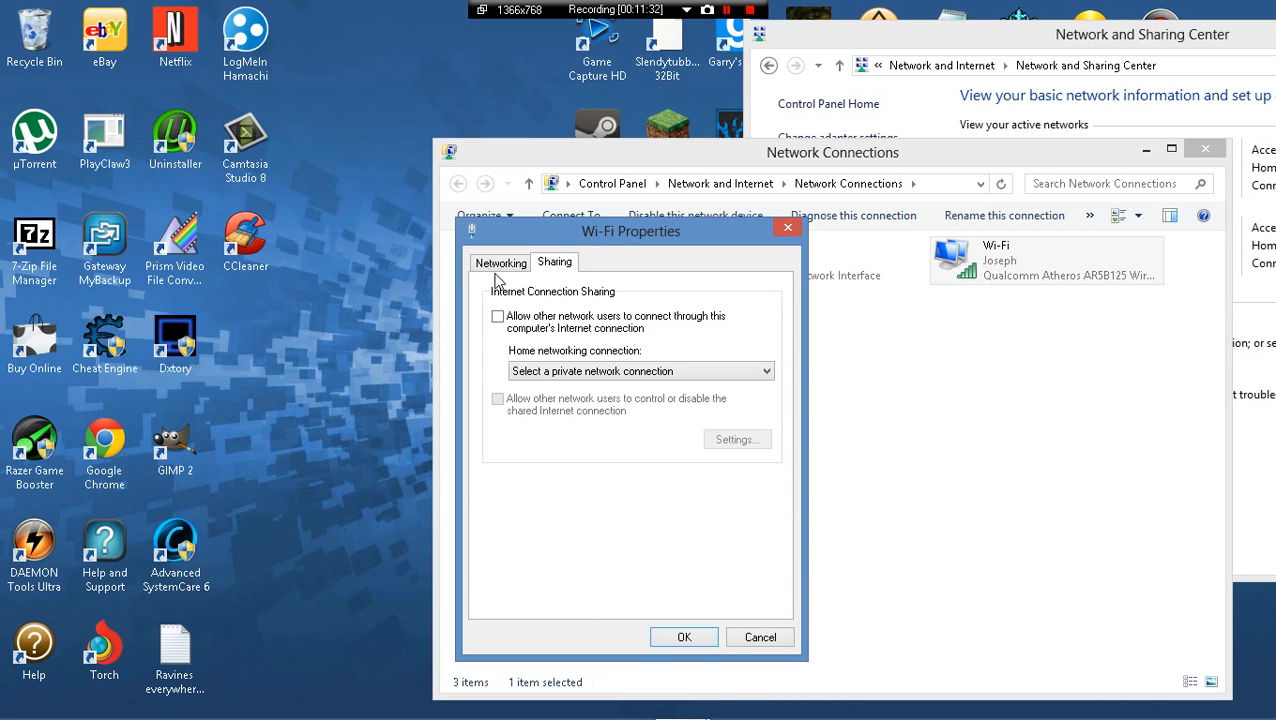
click(497, 263)
click(548, 264)
click(514, 267)
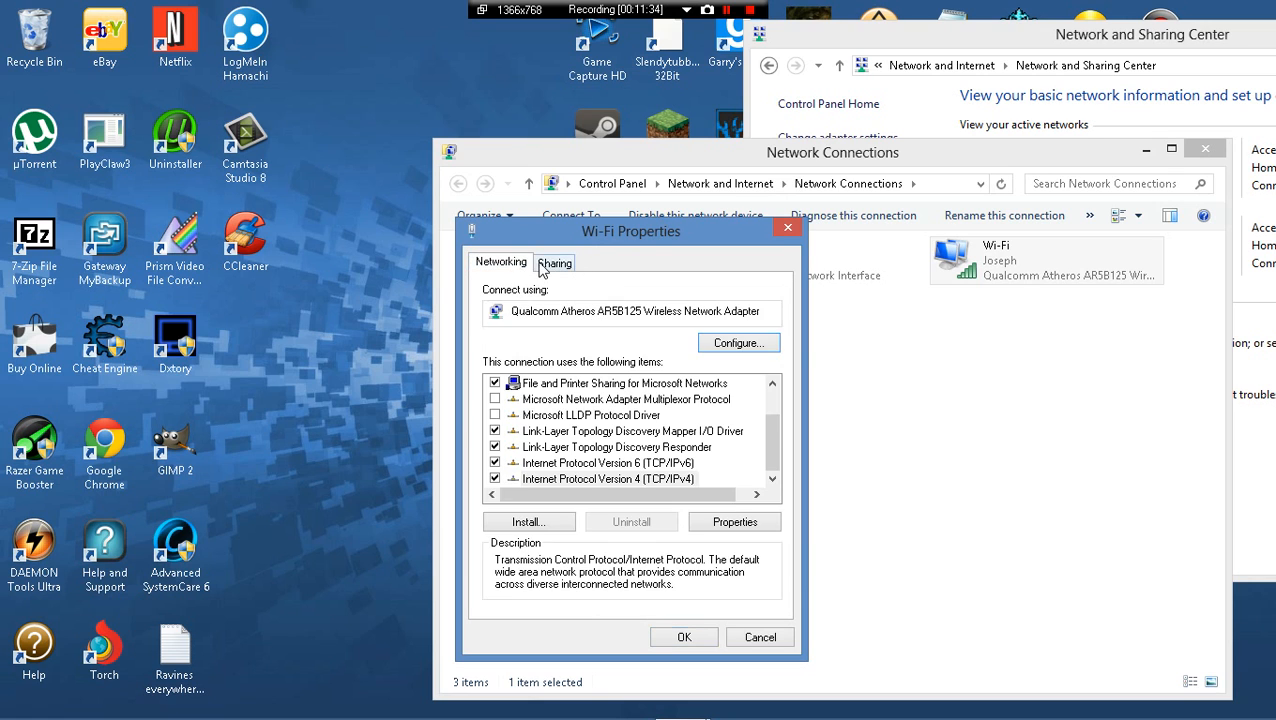
click(545, 264)
click(505, 264)
click(786, 231)
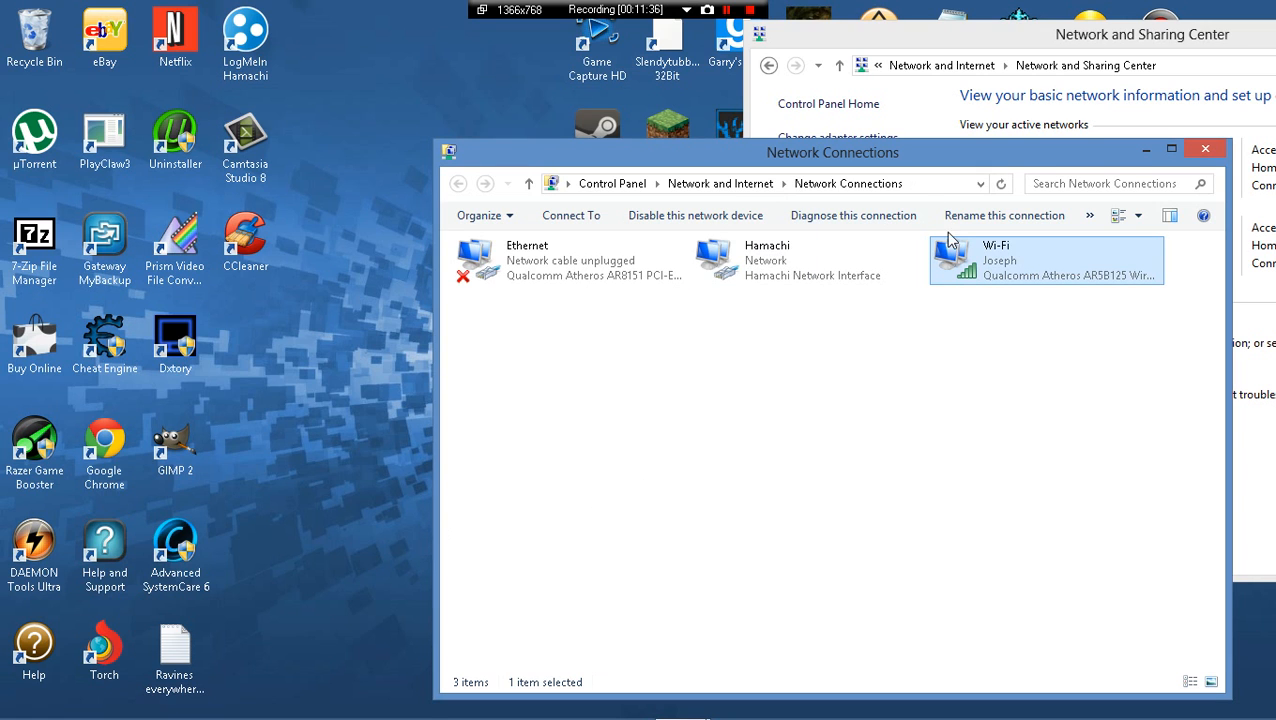
Close the Network Connections and Network and Sharing Center windows
click(1196, 128)
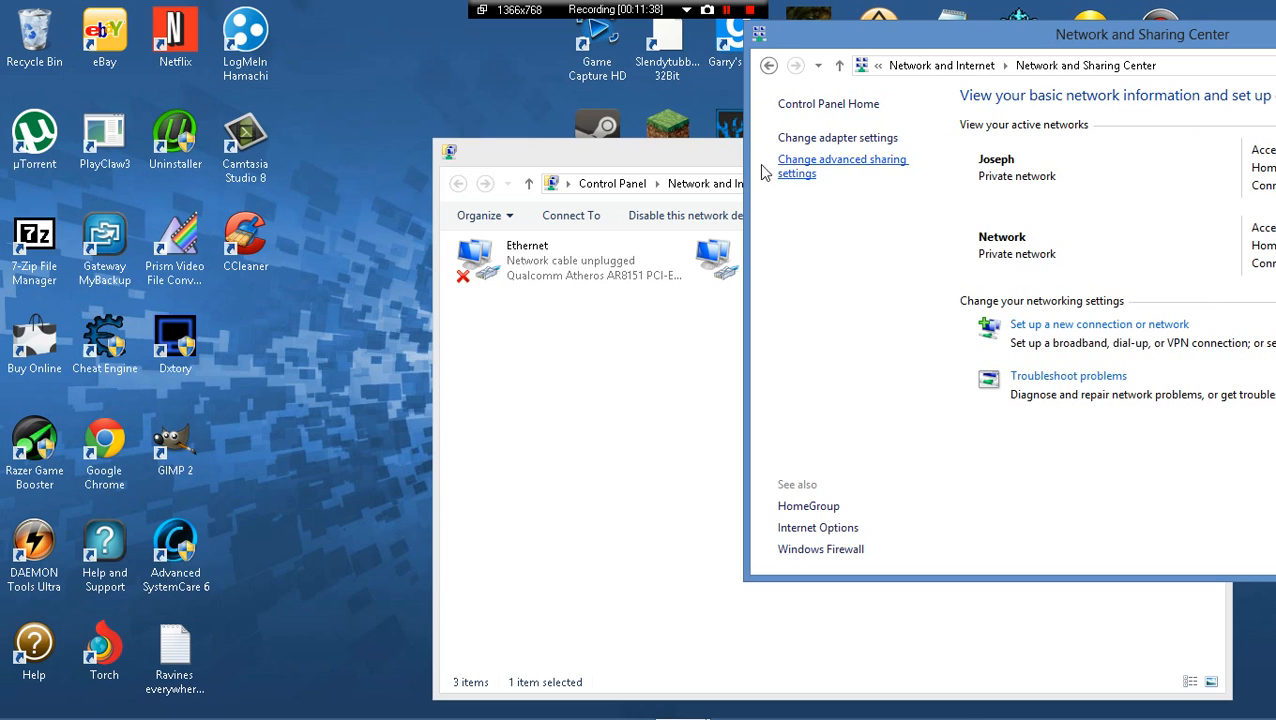
click(728, 154)
click(1197, 149)
drag(1184, 46, 813, 171)
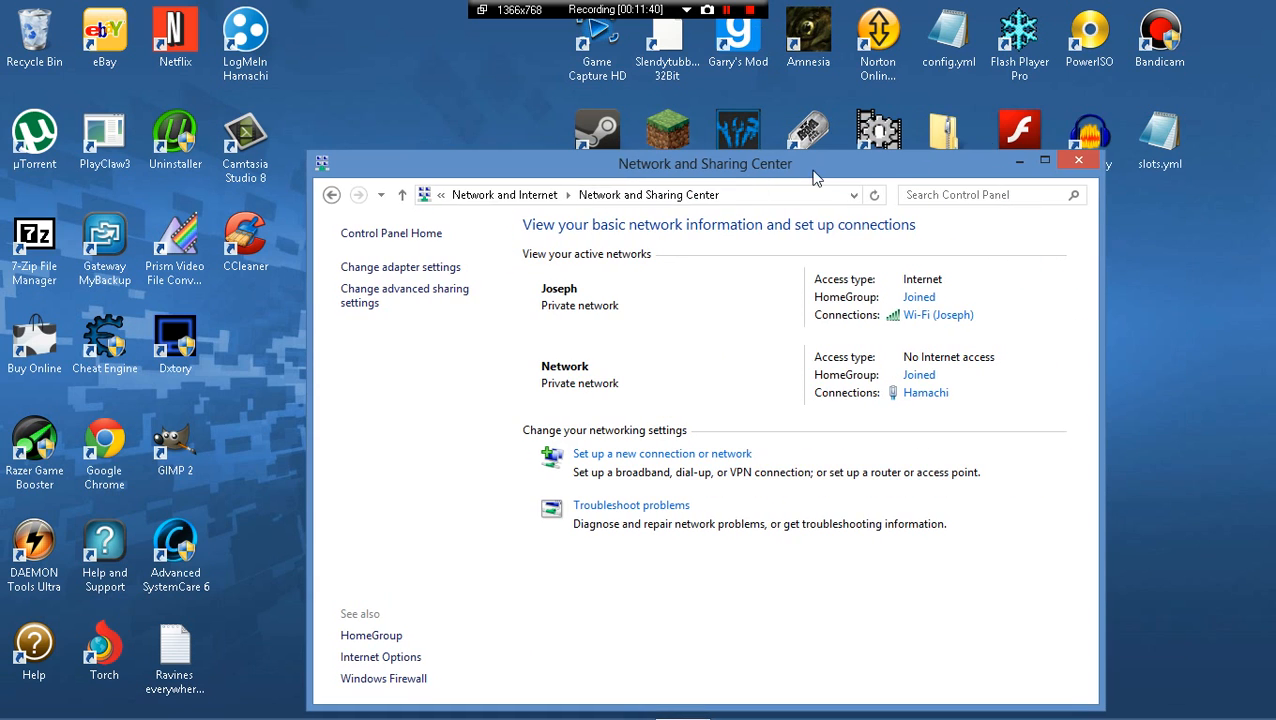
click(1078, 160)
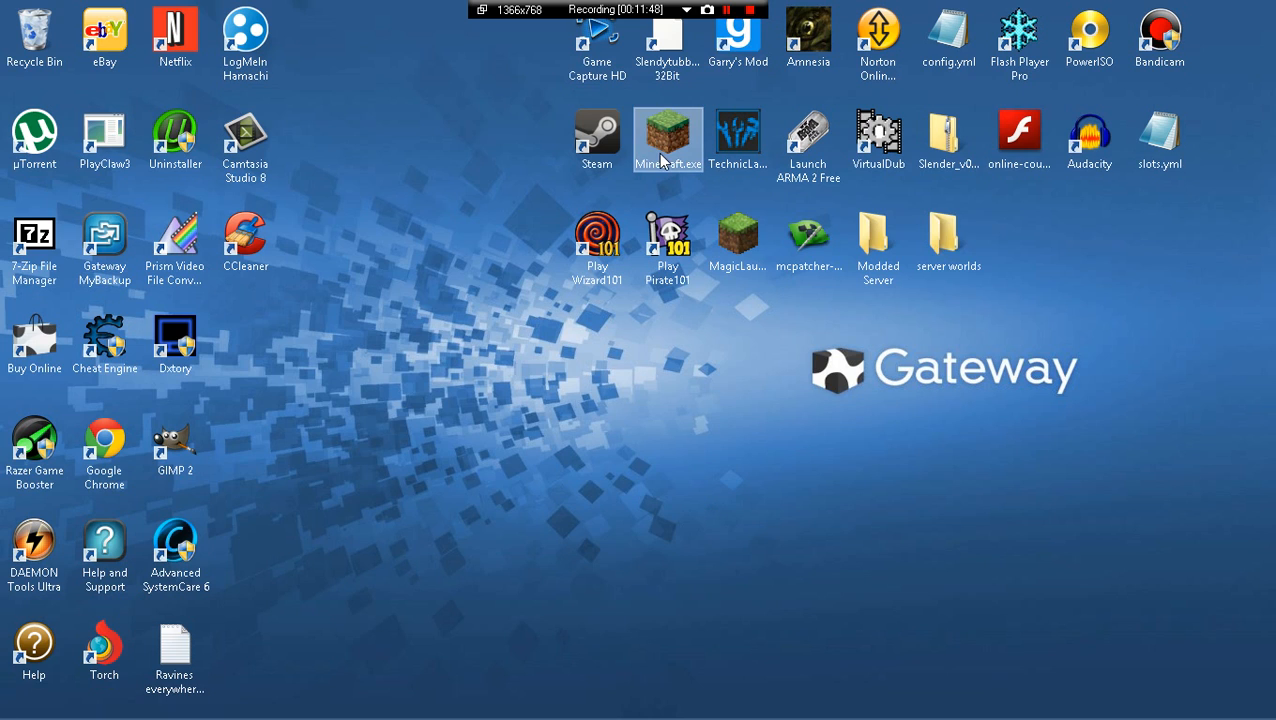
Launch Minecraft from the desktop and close its launcher again
mouse_move(370, 712)
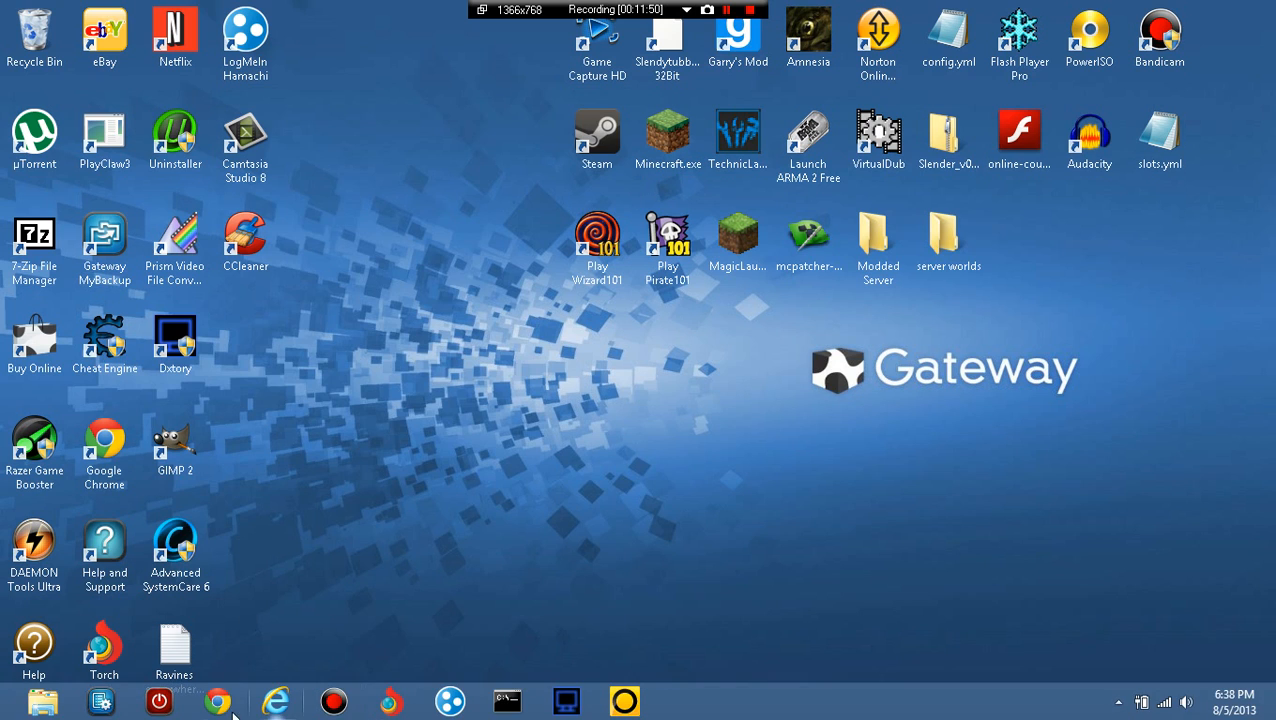
double_click(663, 150)
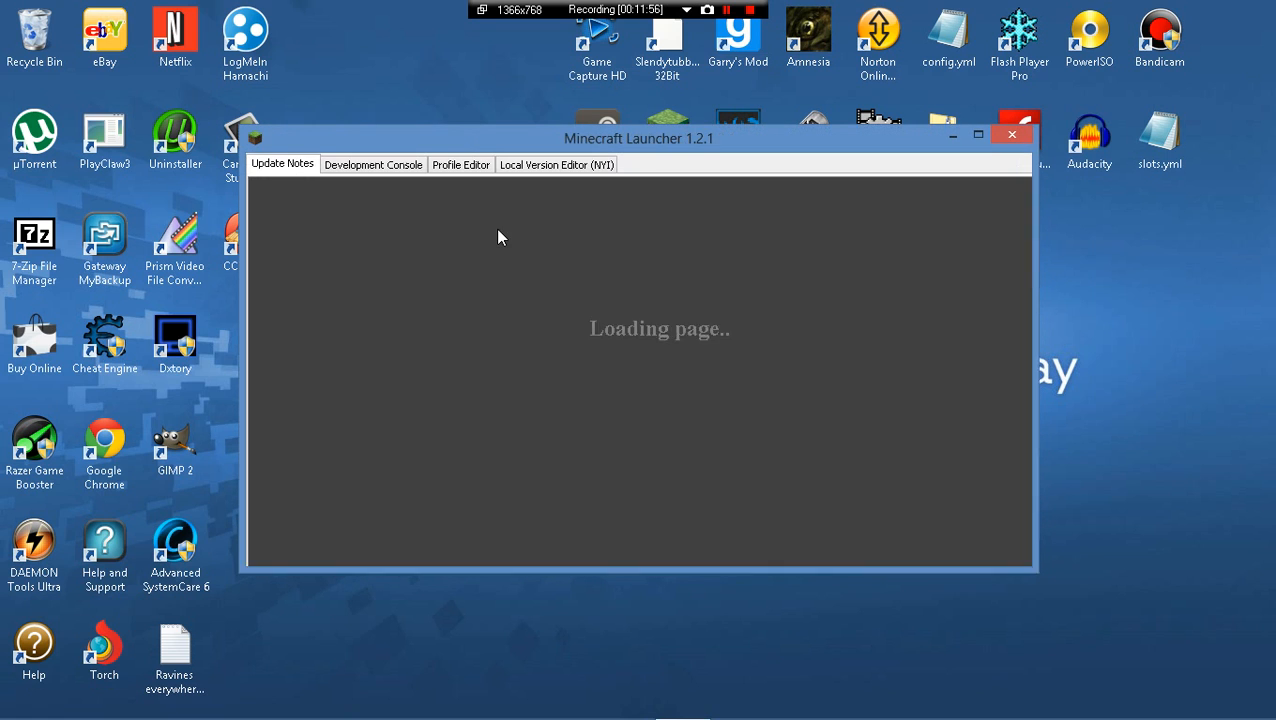
click(1016, 146)
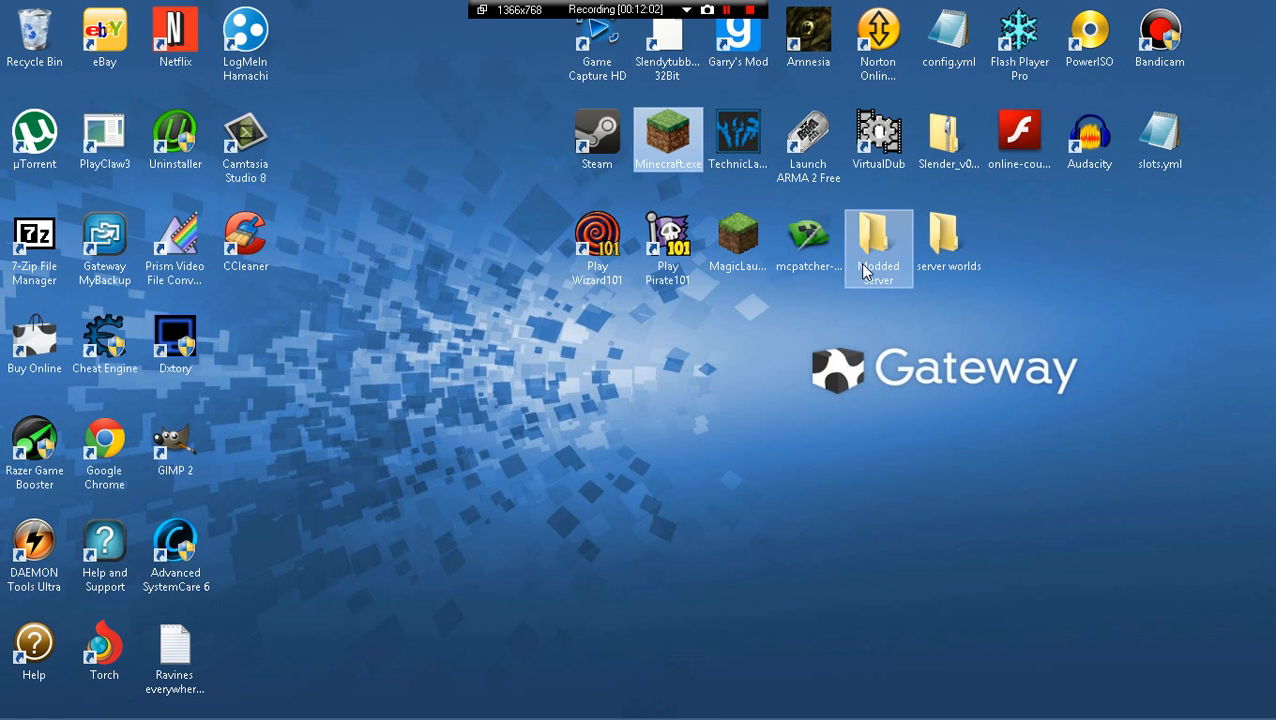
click(866, 268)
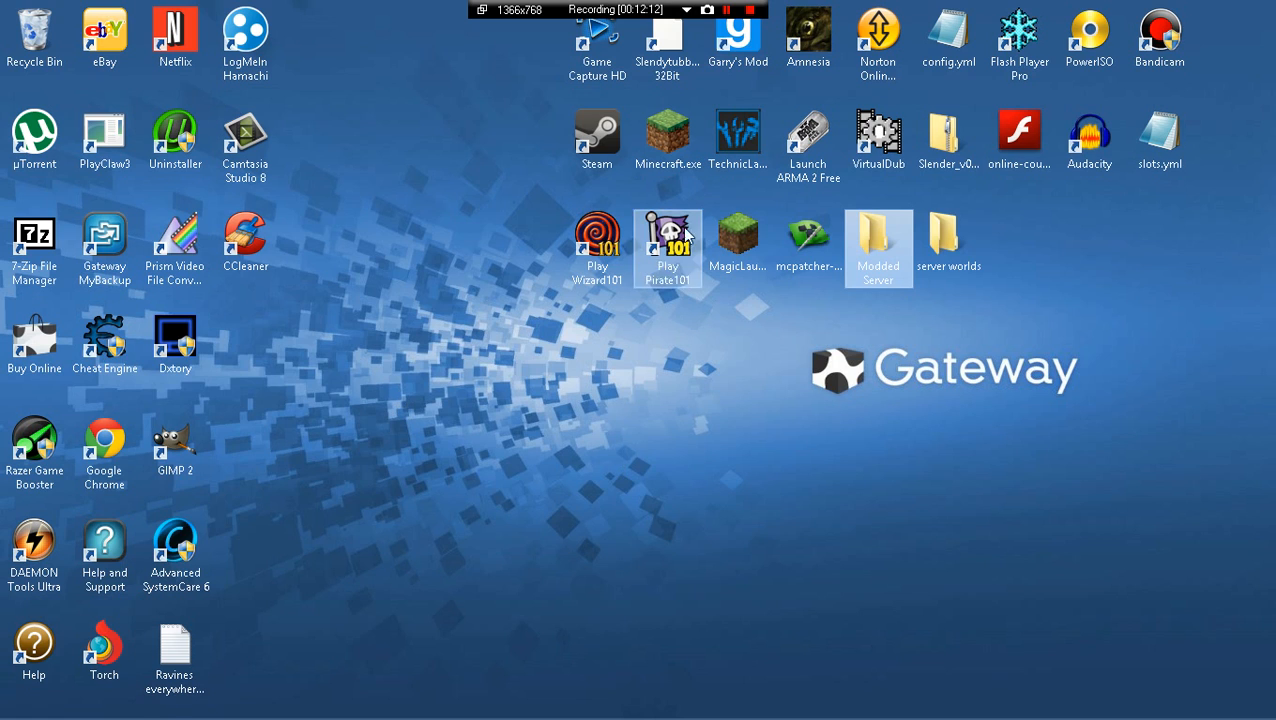
mouse_move(2, 717)
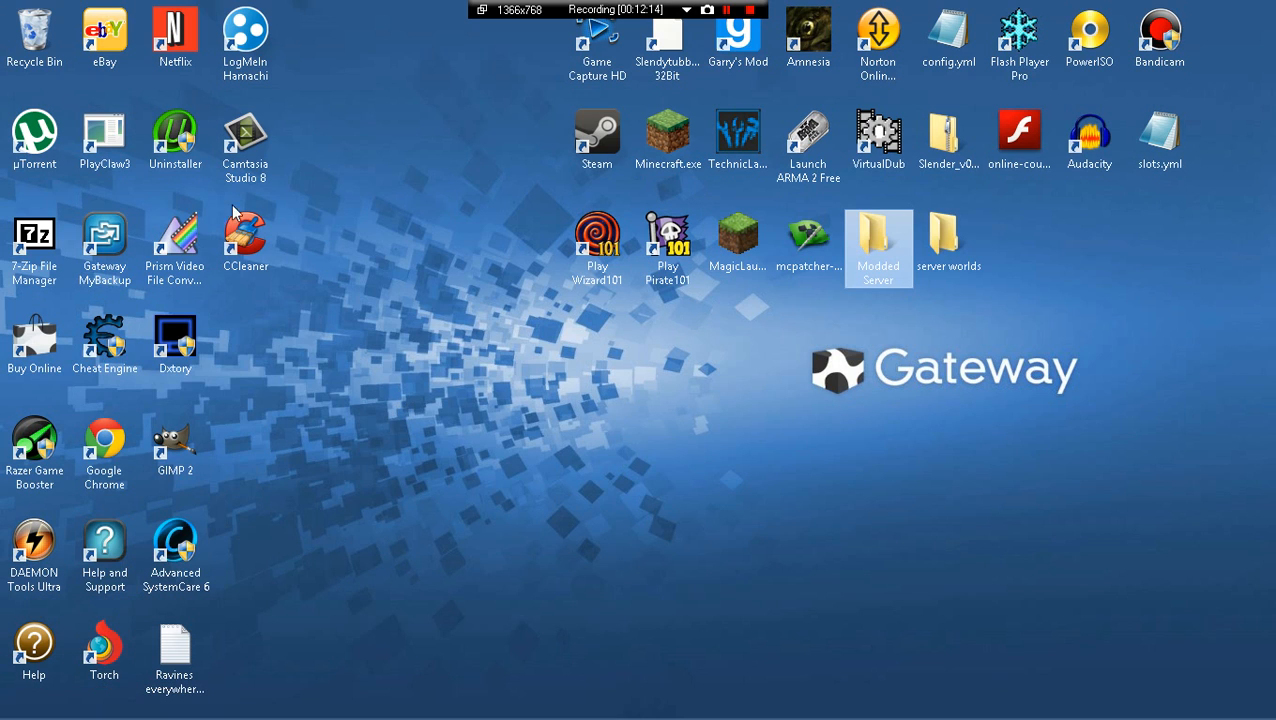
mouse_move(5, 9)
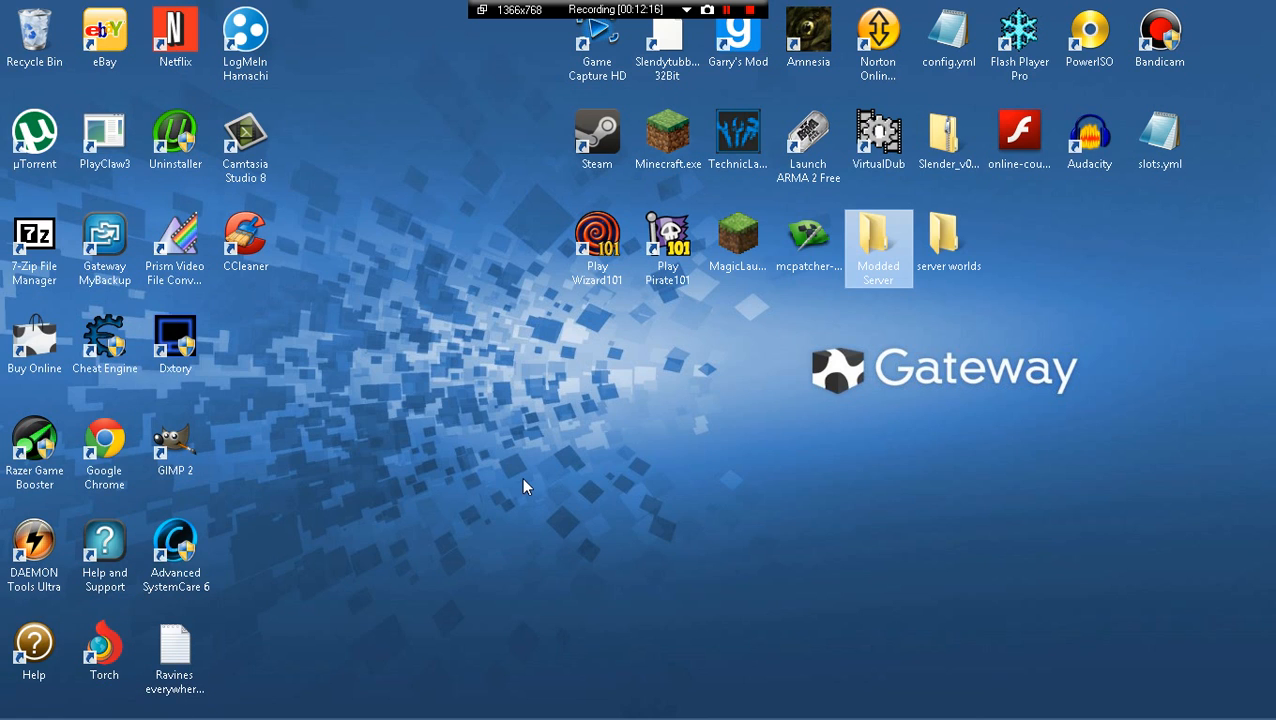